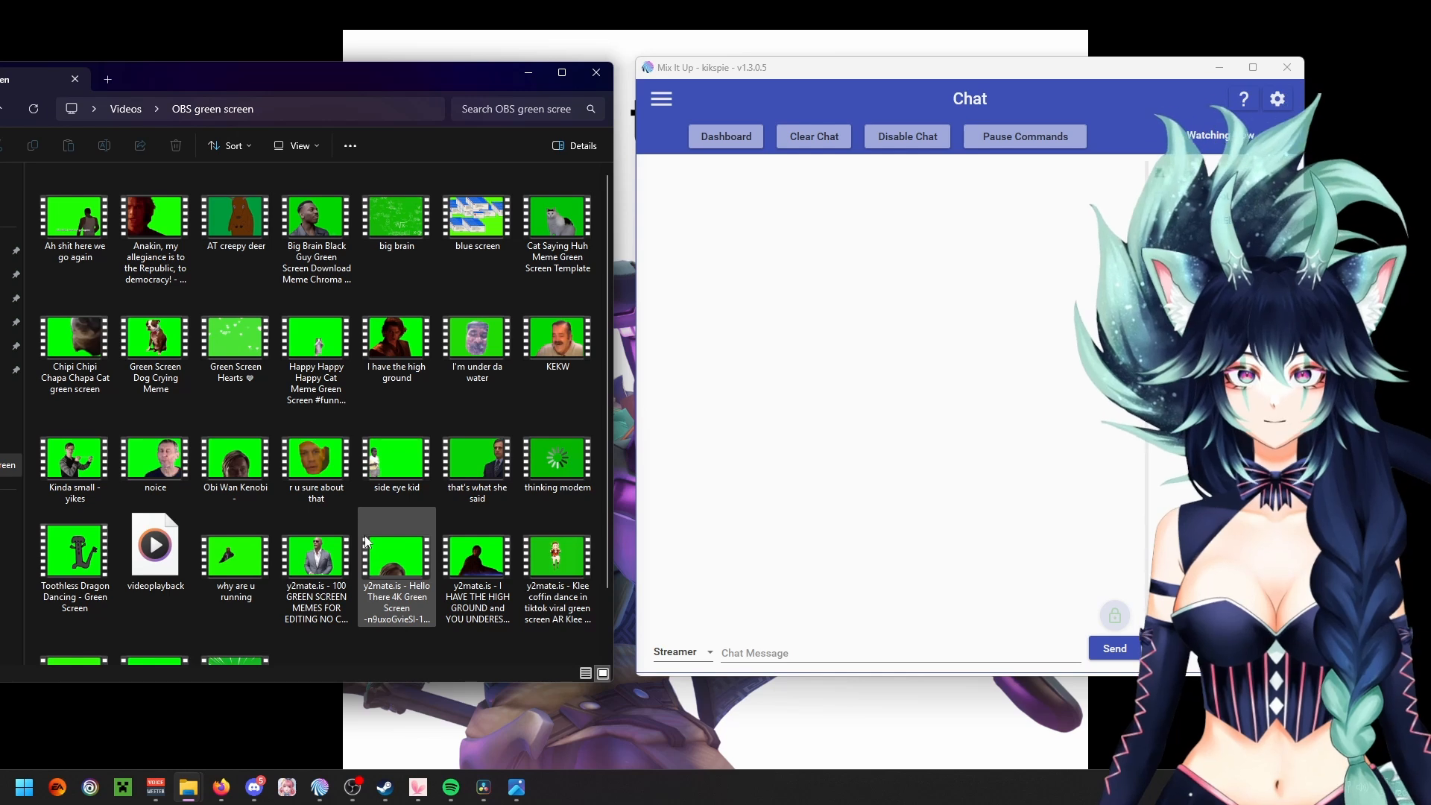
scroll(462, 597, "down", 1)
left_click(697, 72)
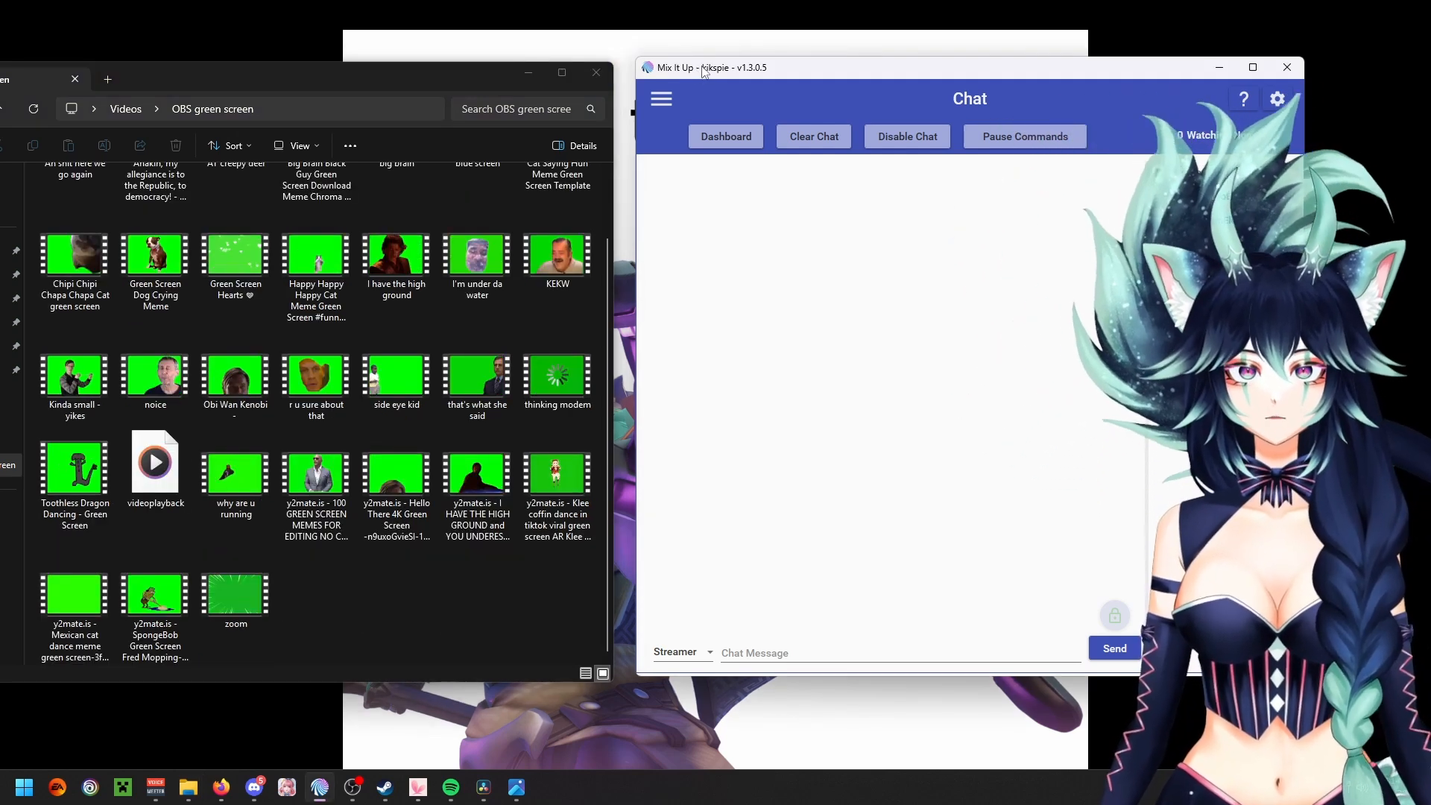
left_click_drag(699, 71, 694, 80)
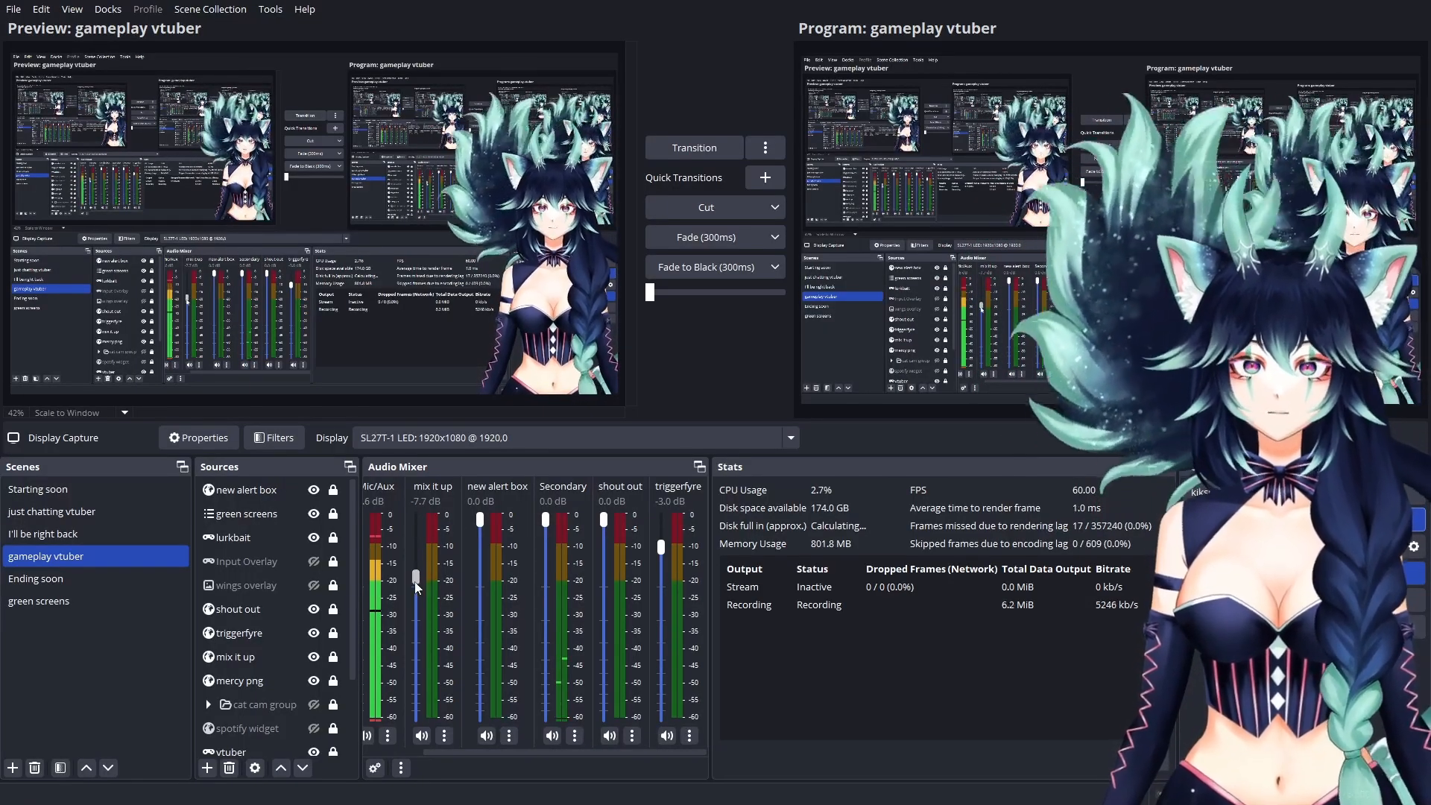
left_click(325, 565)
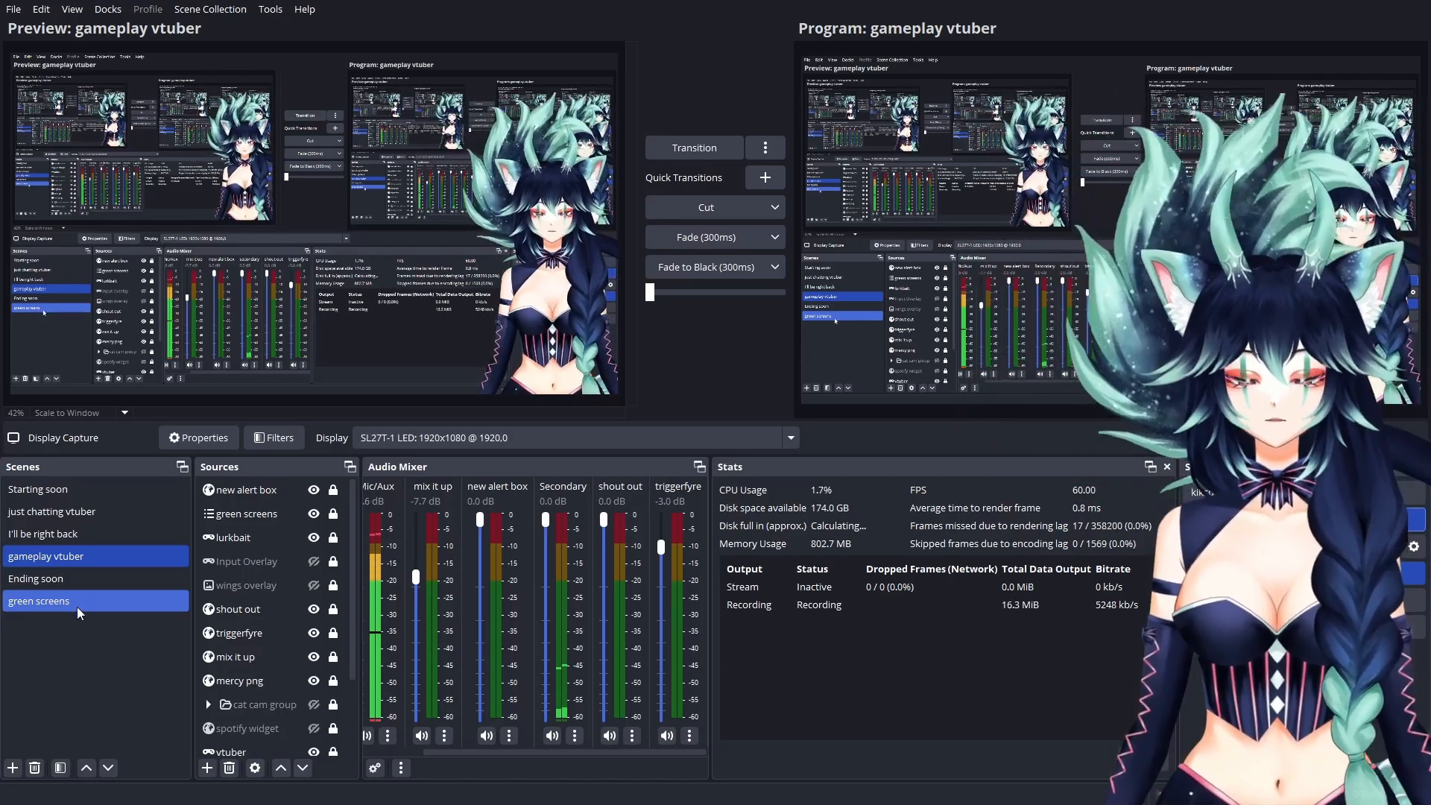
Step: In the green screens scene, add a media source named toothless and choose its local video file
left_click(78, 604)
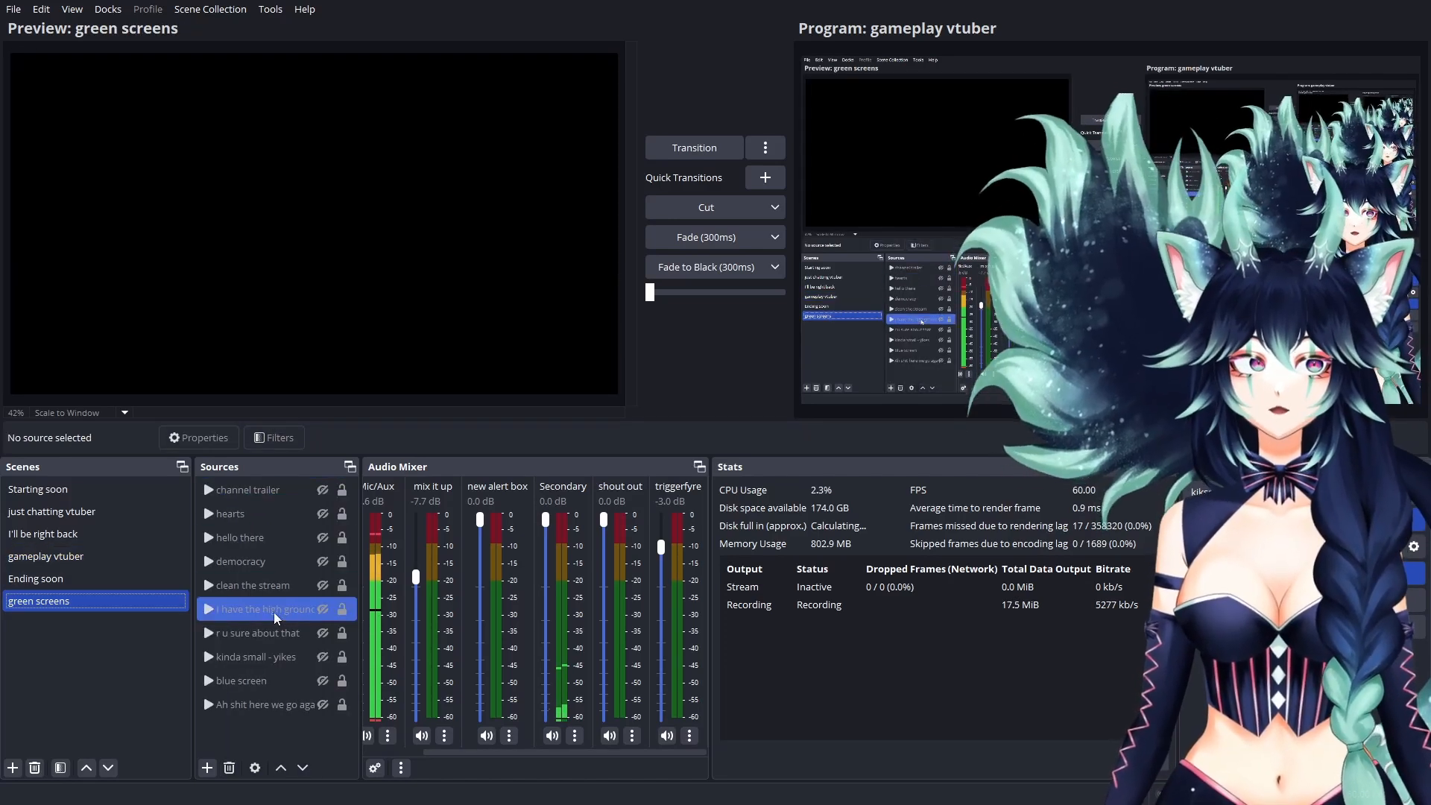
left_click(207, 768)
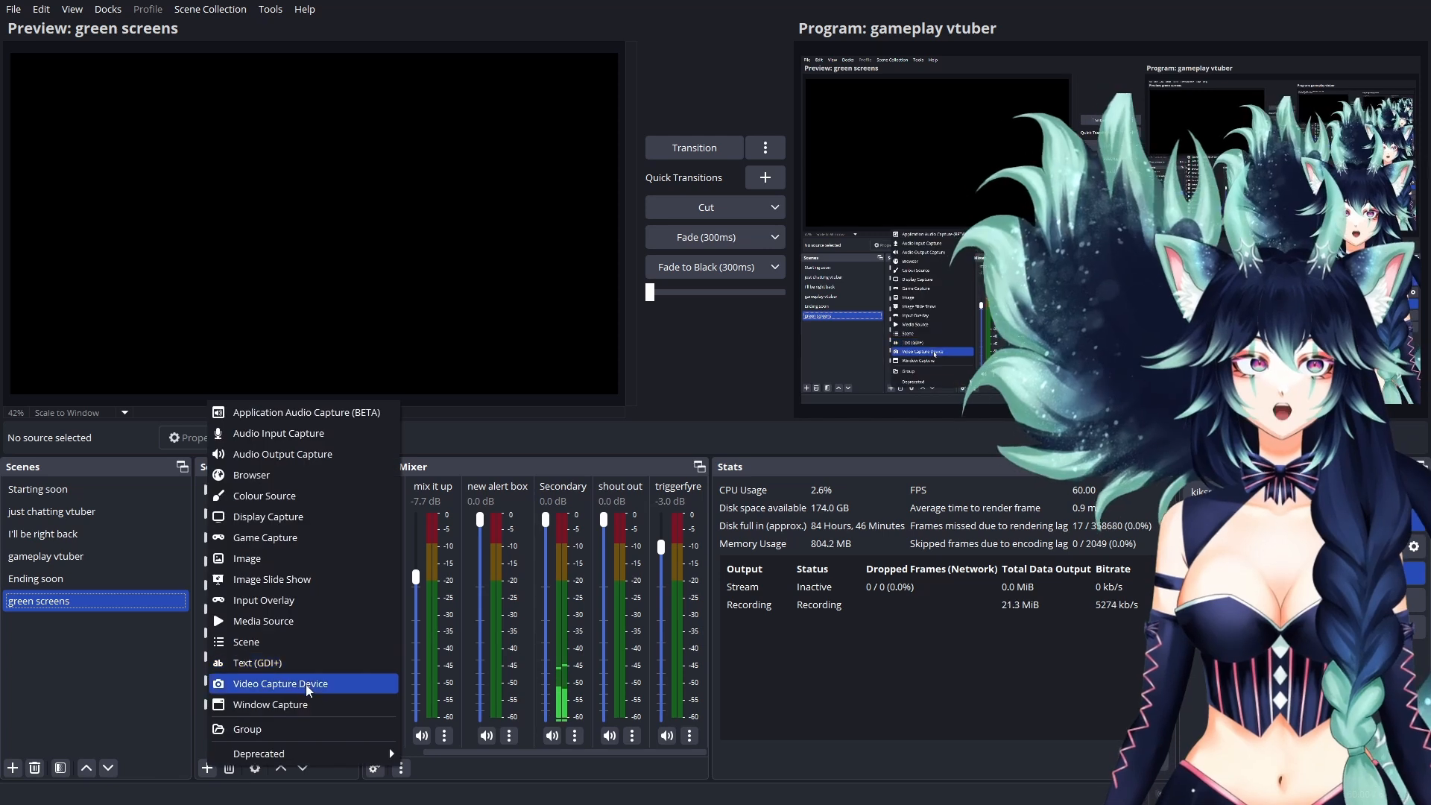
left_click(301, 628)
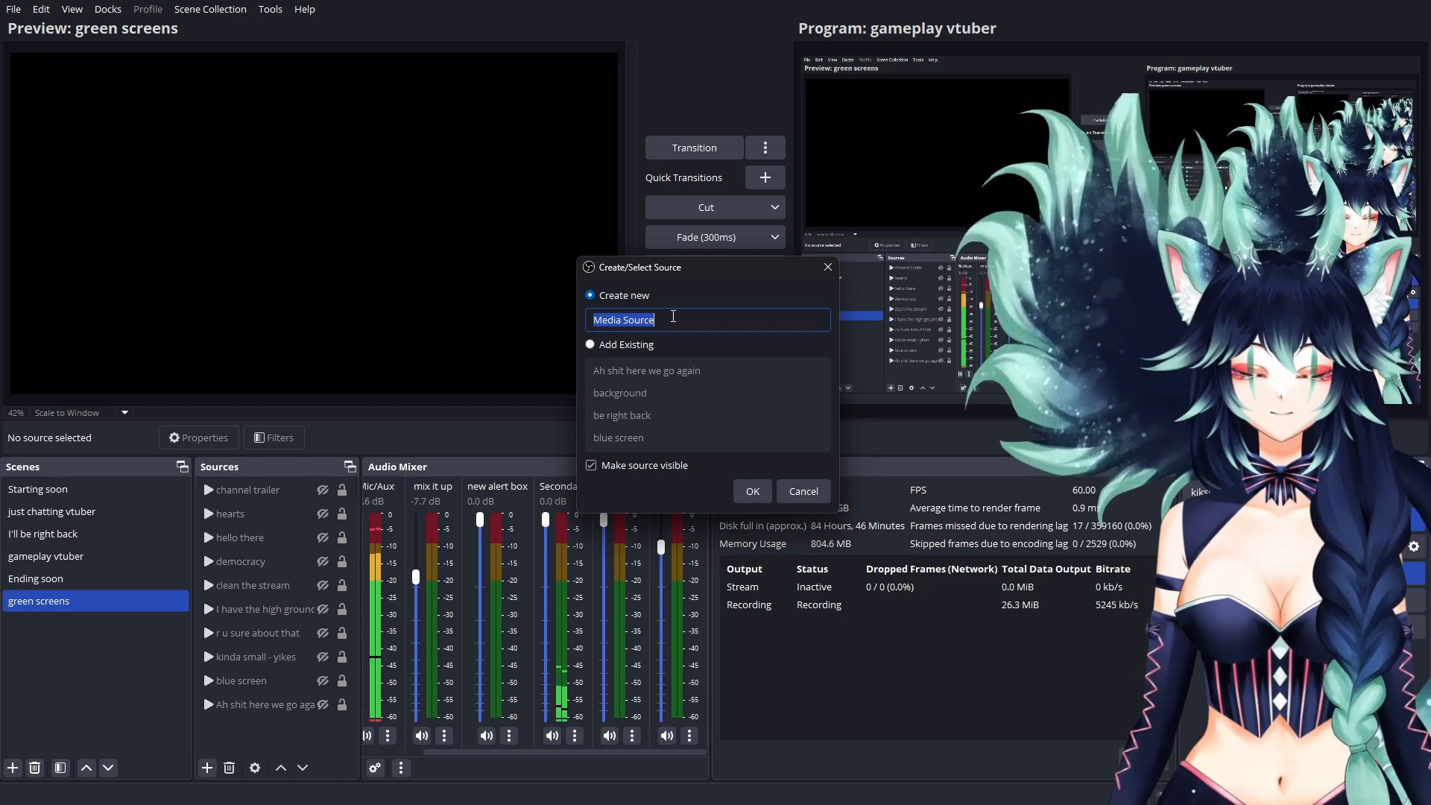
type("toothless")
key("Return")
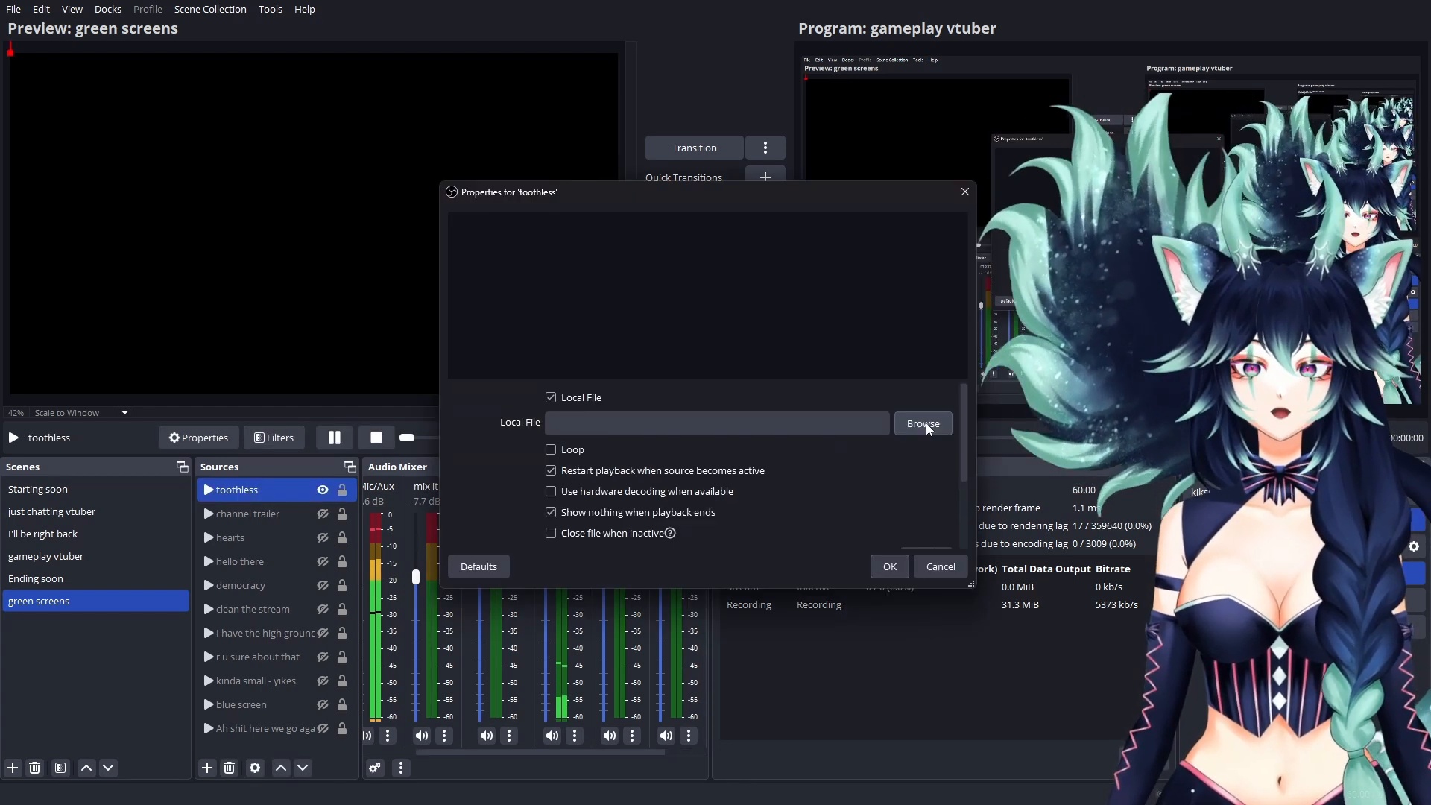
left_click(927, 431)
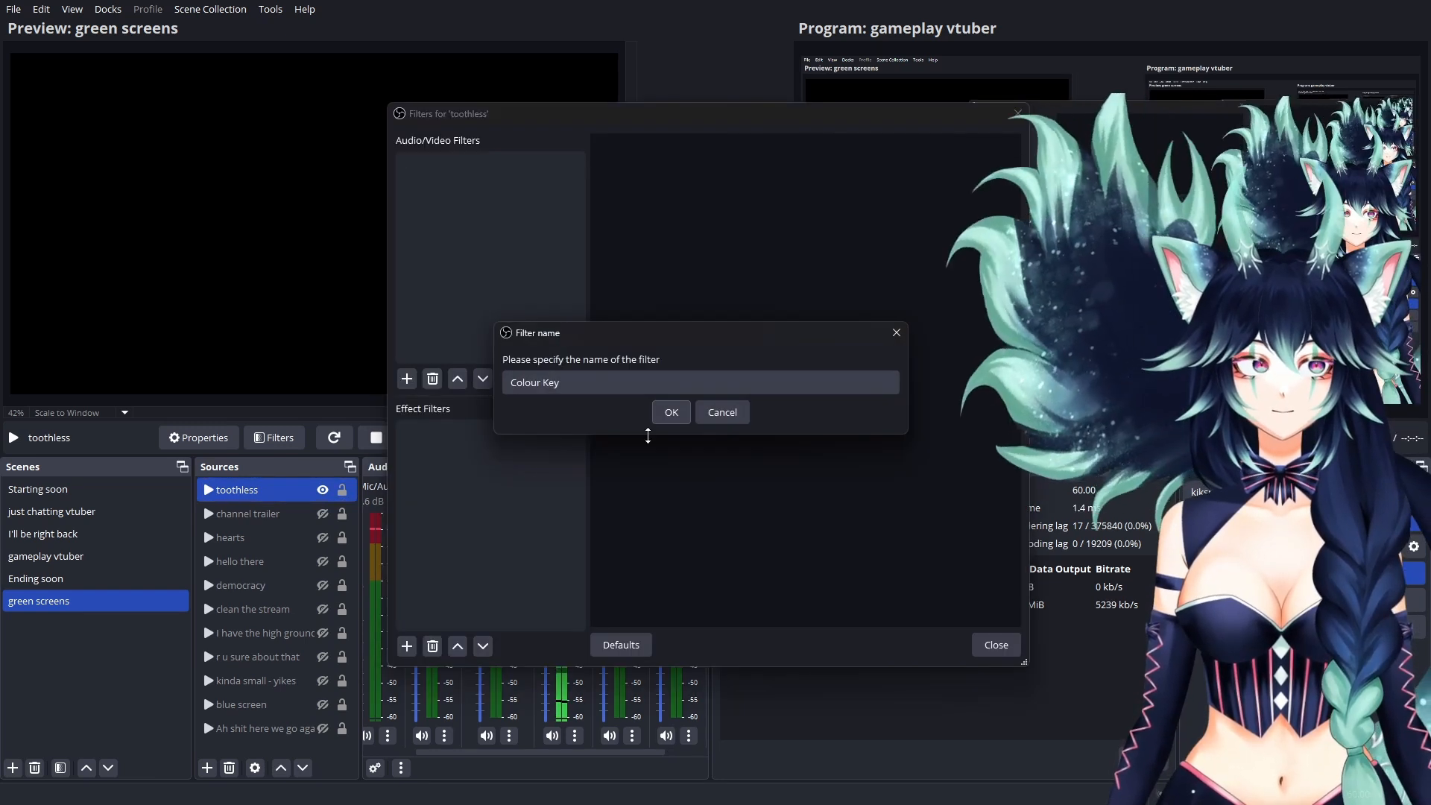
Step: Add a Colour Key filter to the toothless source with green key colour, similarity 745 and smoothness about 81
left_click(673, 416)
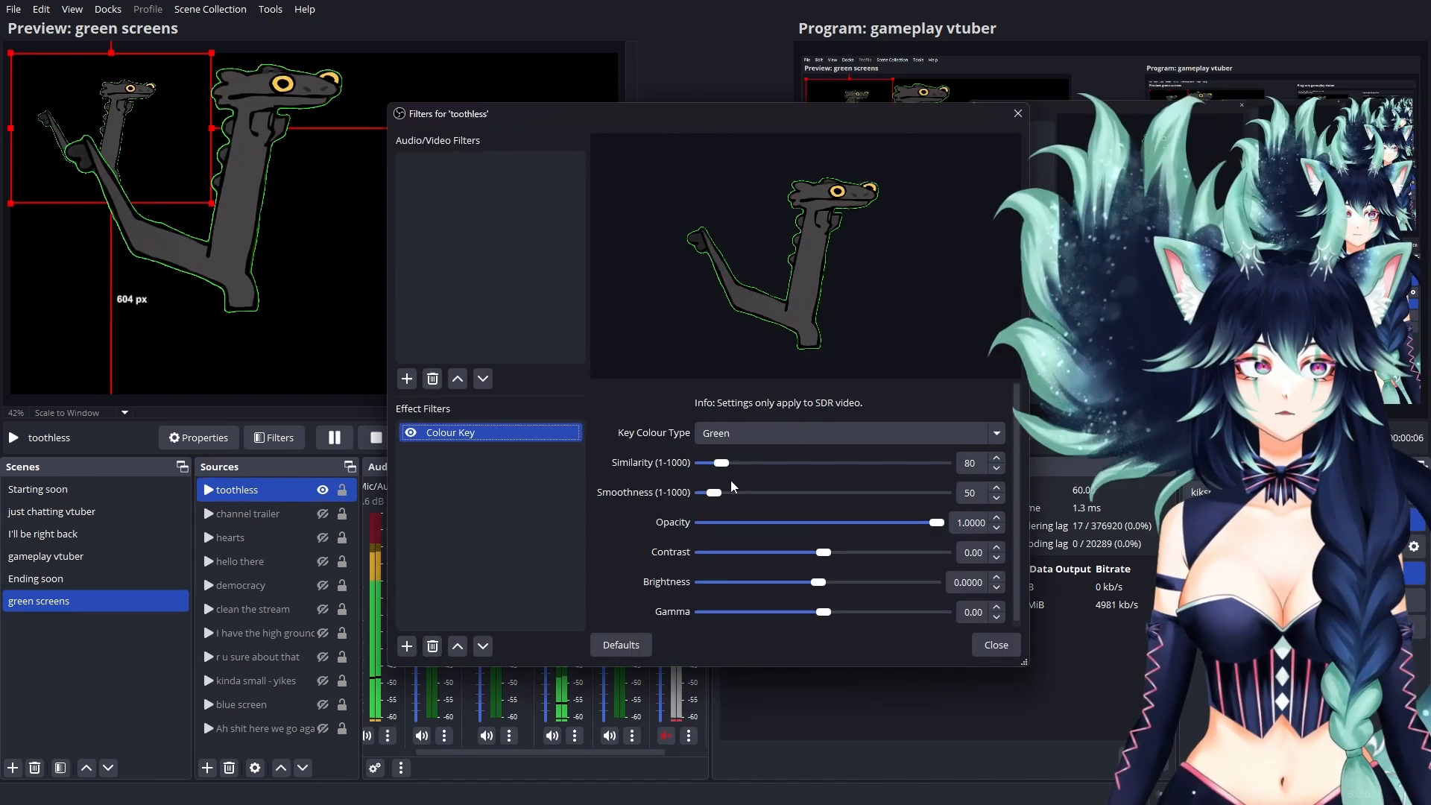
left_click_drag(722, 463, 882, 466)
left_click_drag(714, 493, 726, 493)
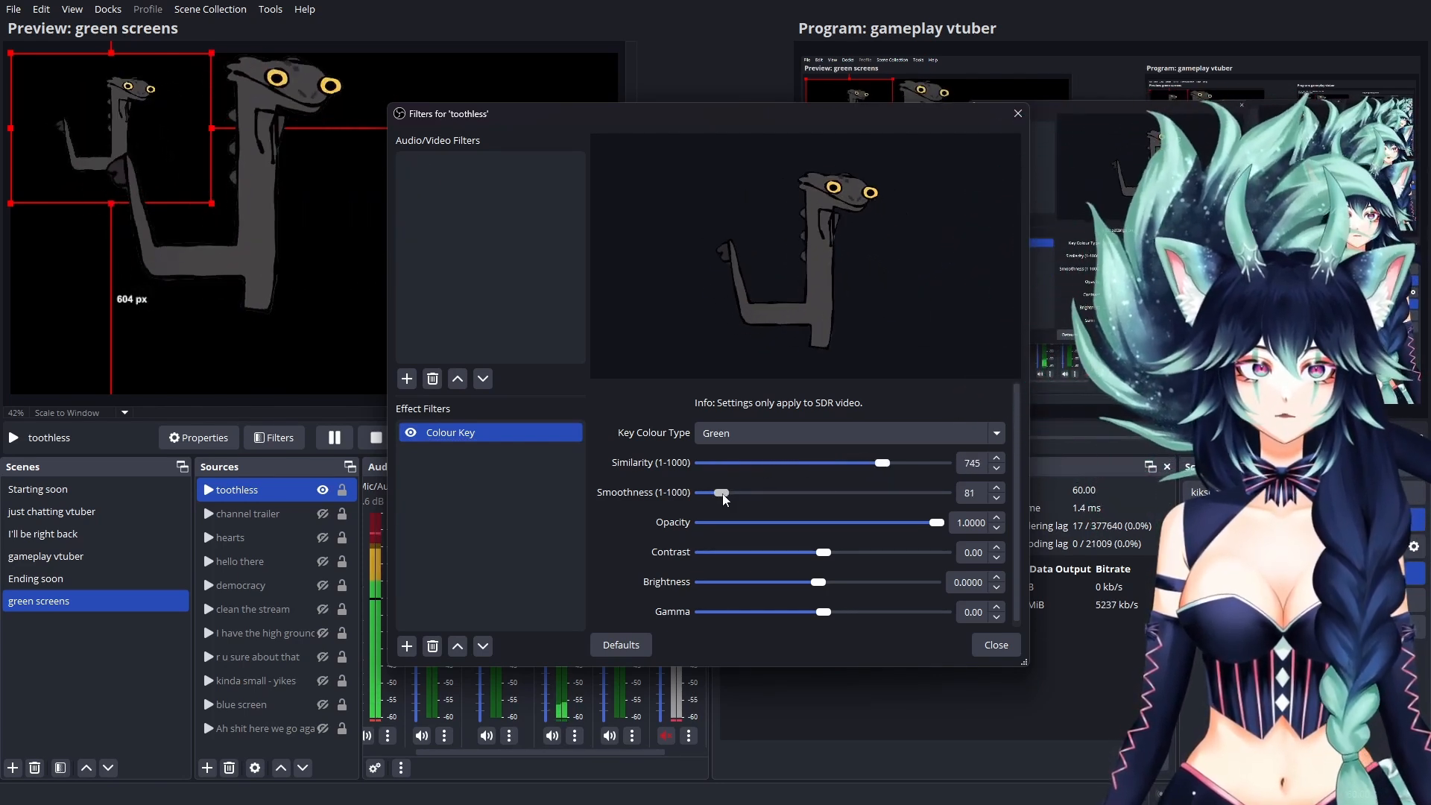
key("Escape")
Step: Check the toothless source's properties without changing them
right_click(282, 490)
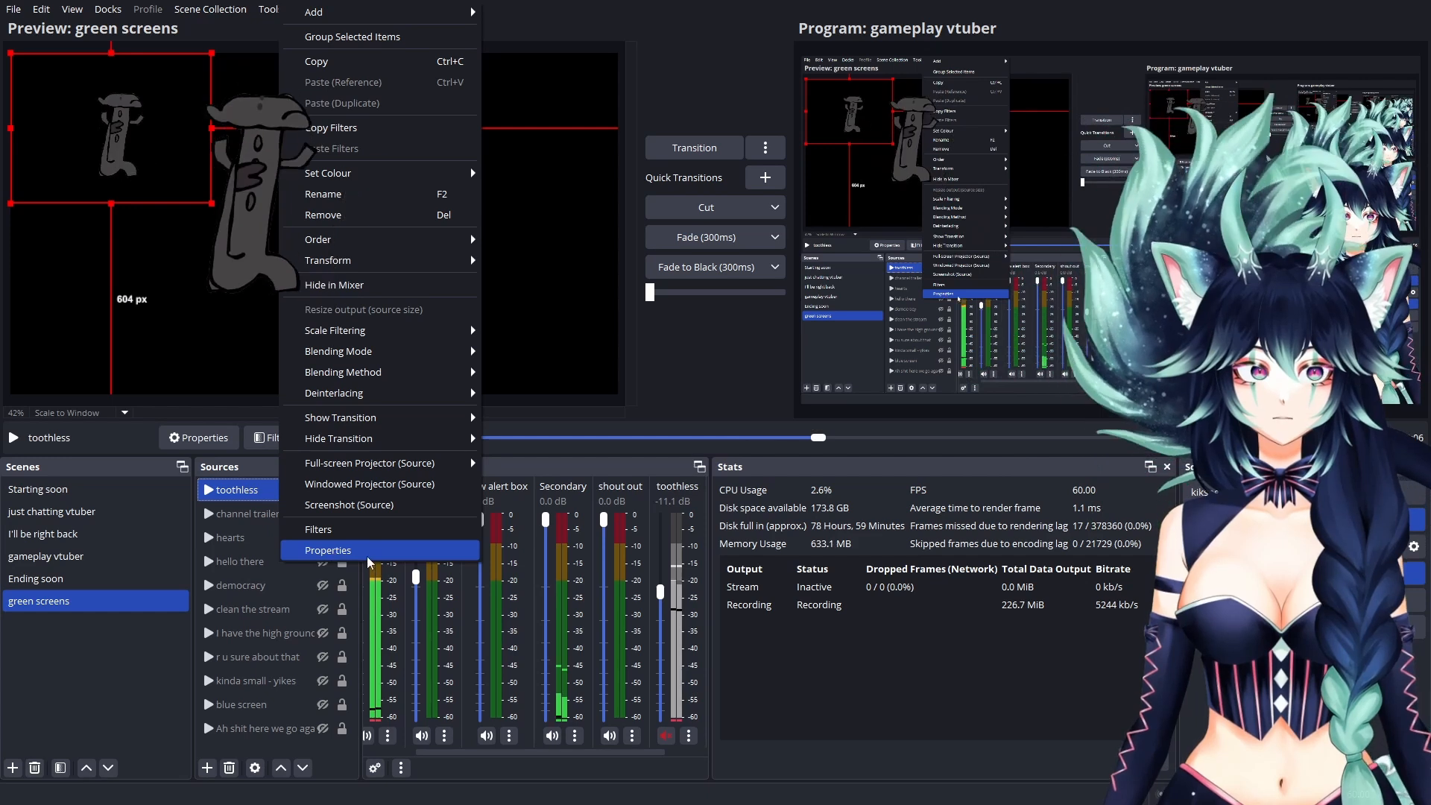
left_click(371, 552)
key("Escape")
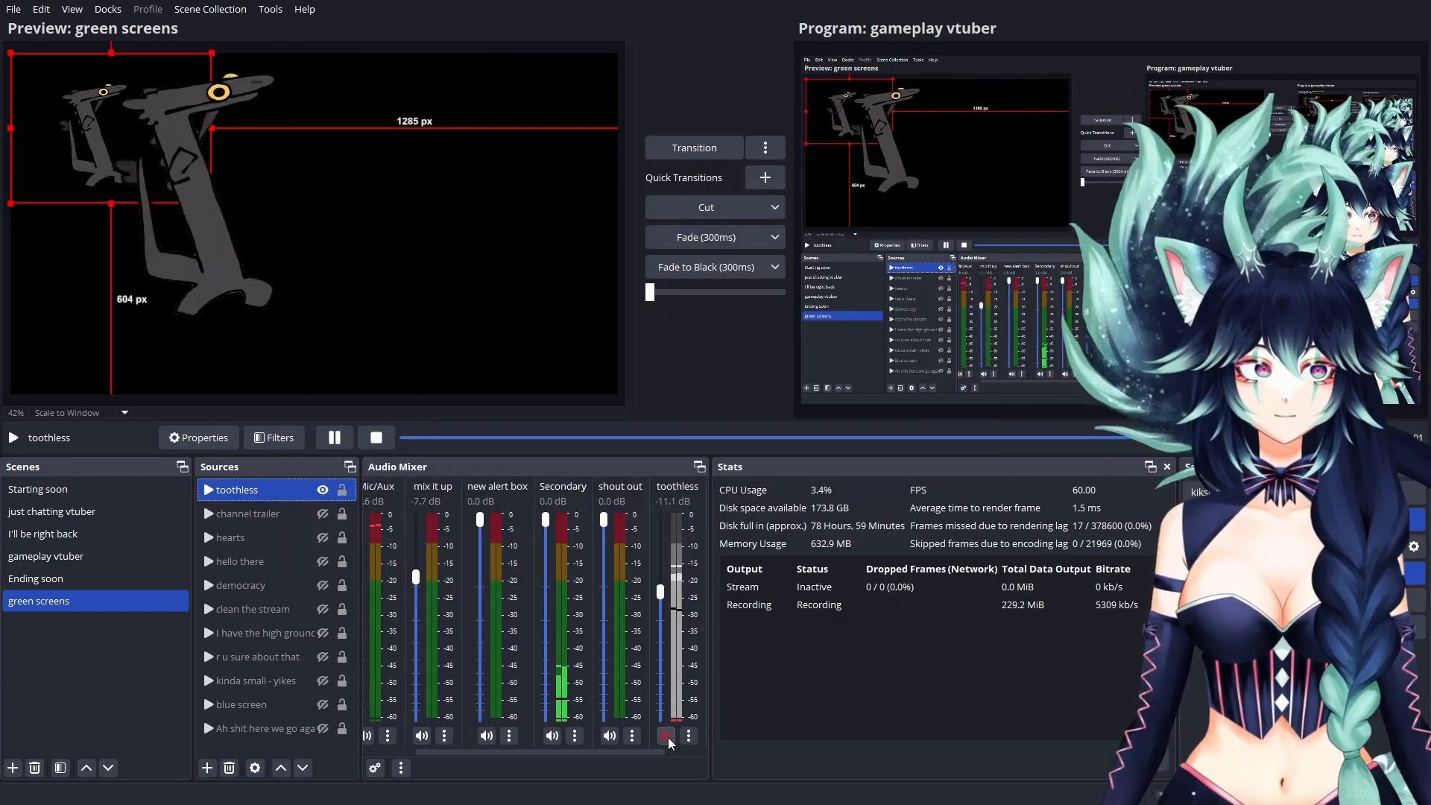
Step: Inspect the nested green screens scene in the just chatting vtuber scene's sources and the Scene source type used to add it
left_click(45, 557)
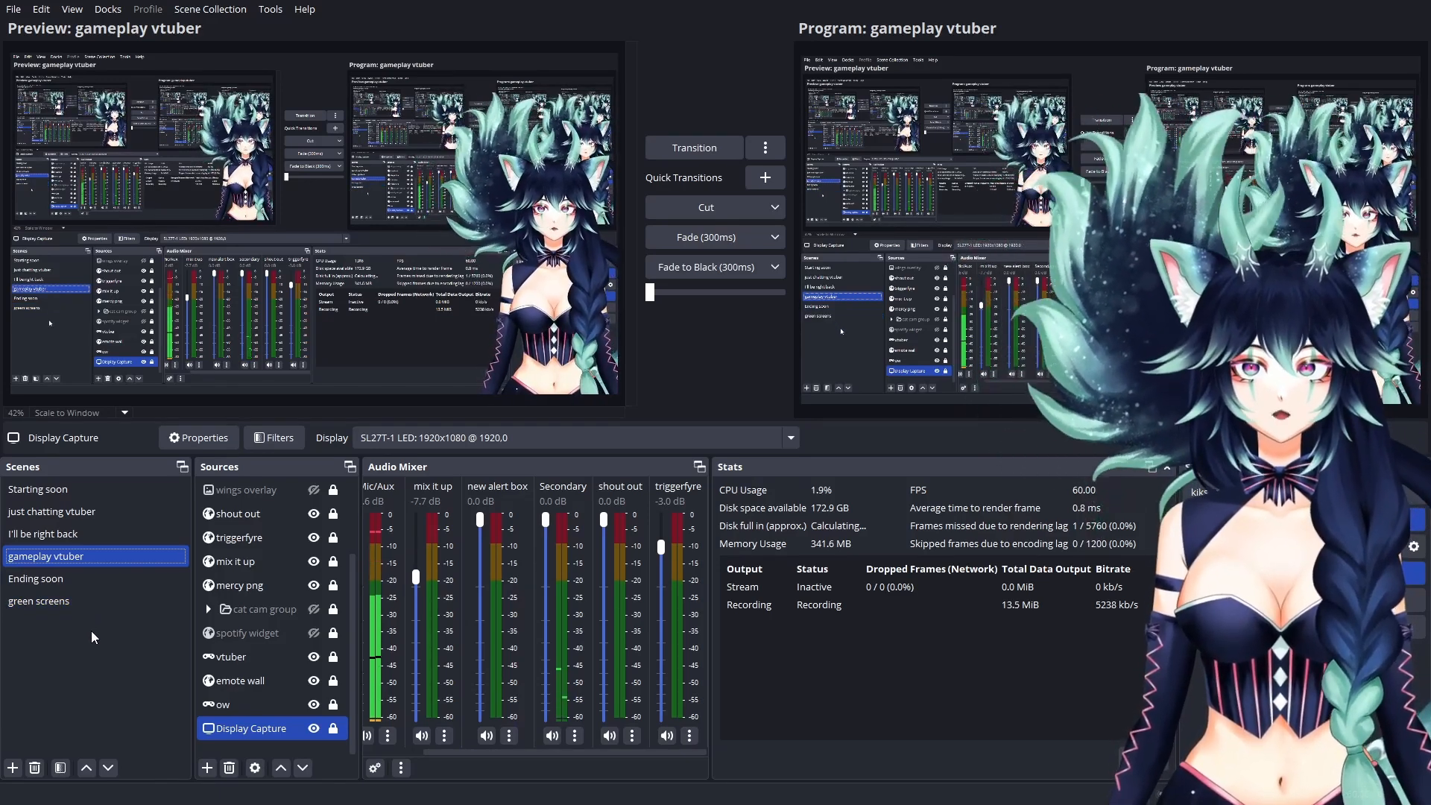
left_click(72, 514)
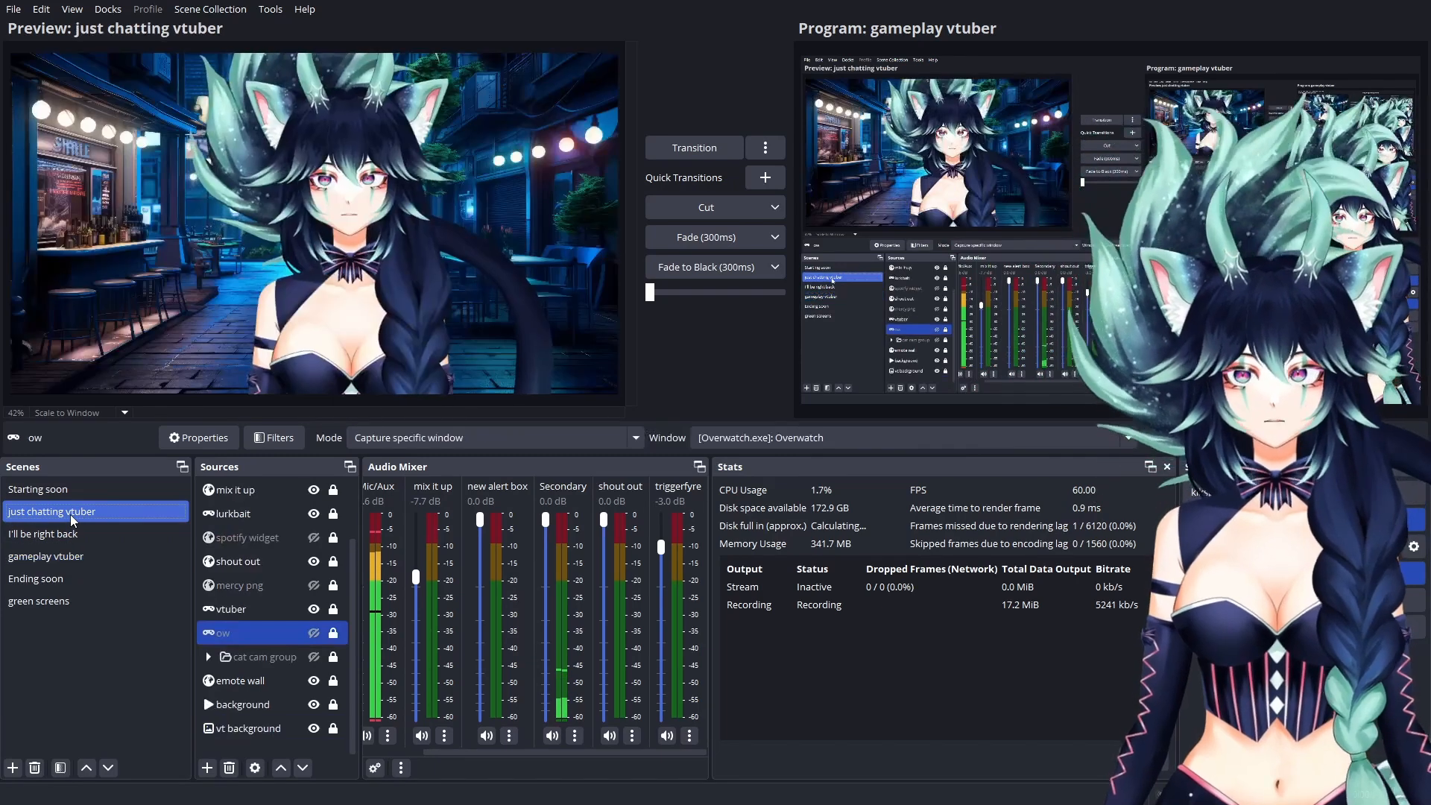
scroll(253, 582, "up", 2)
left_click(247, 518)
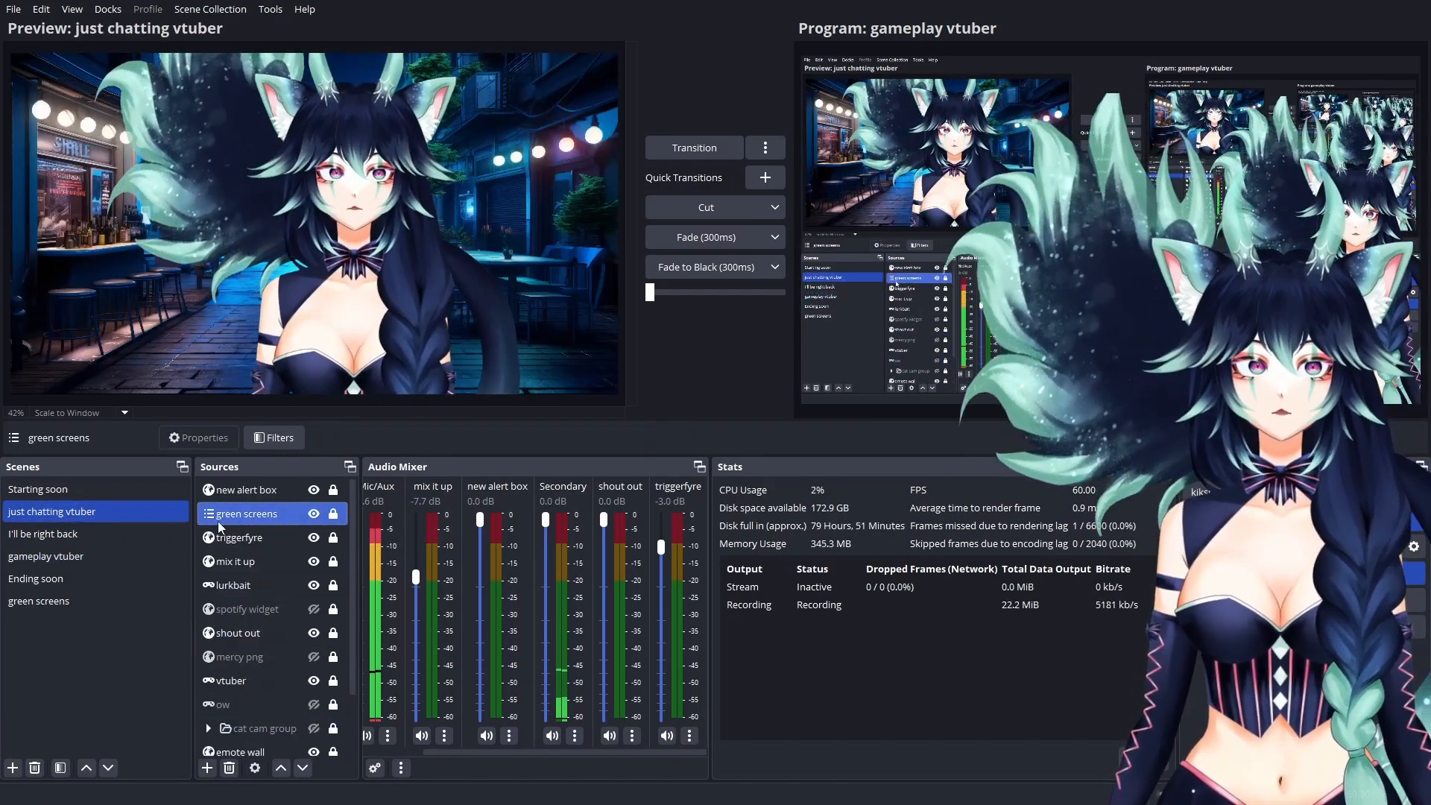
left_click(208, 769)
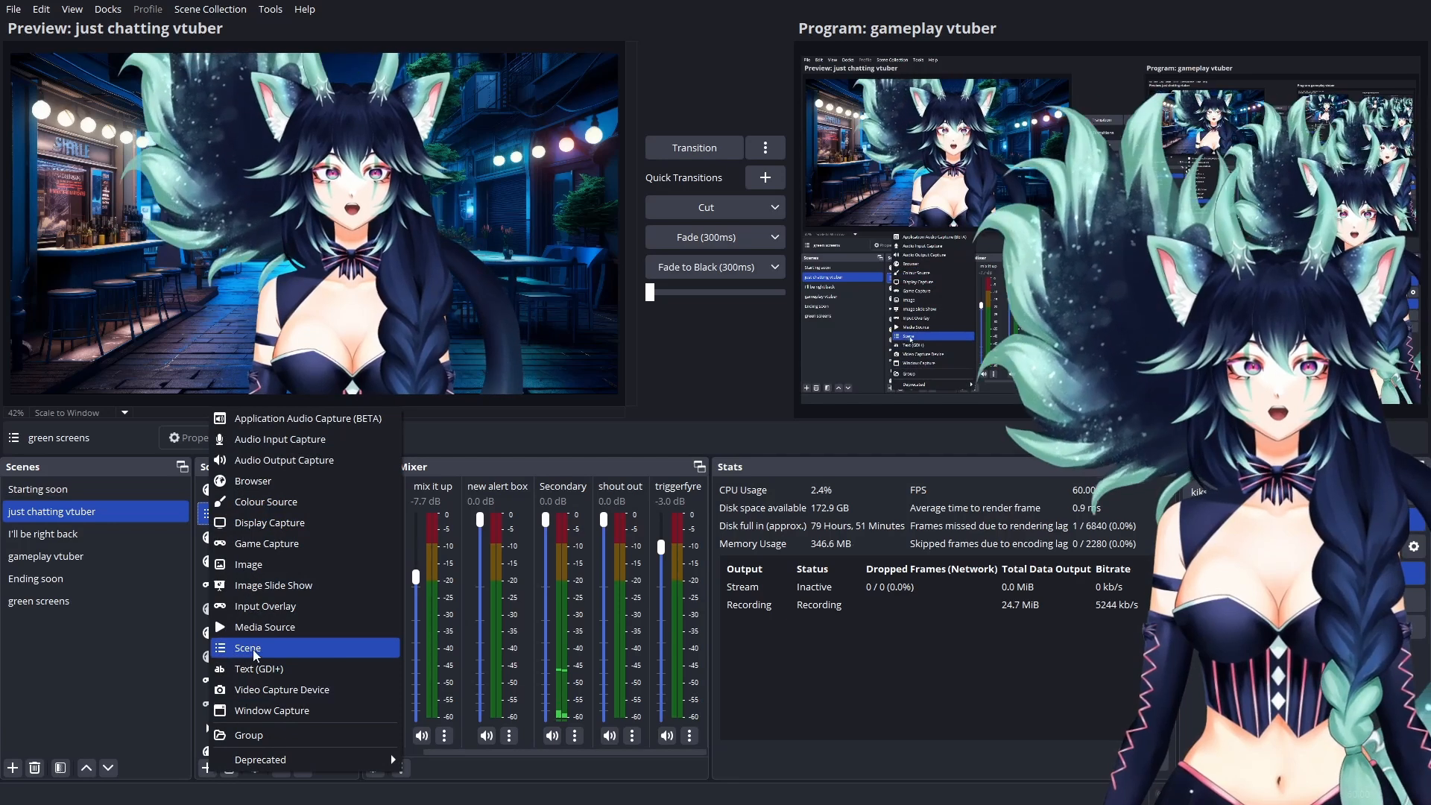
right_click(257, 517)
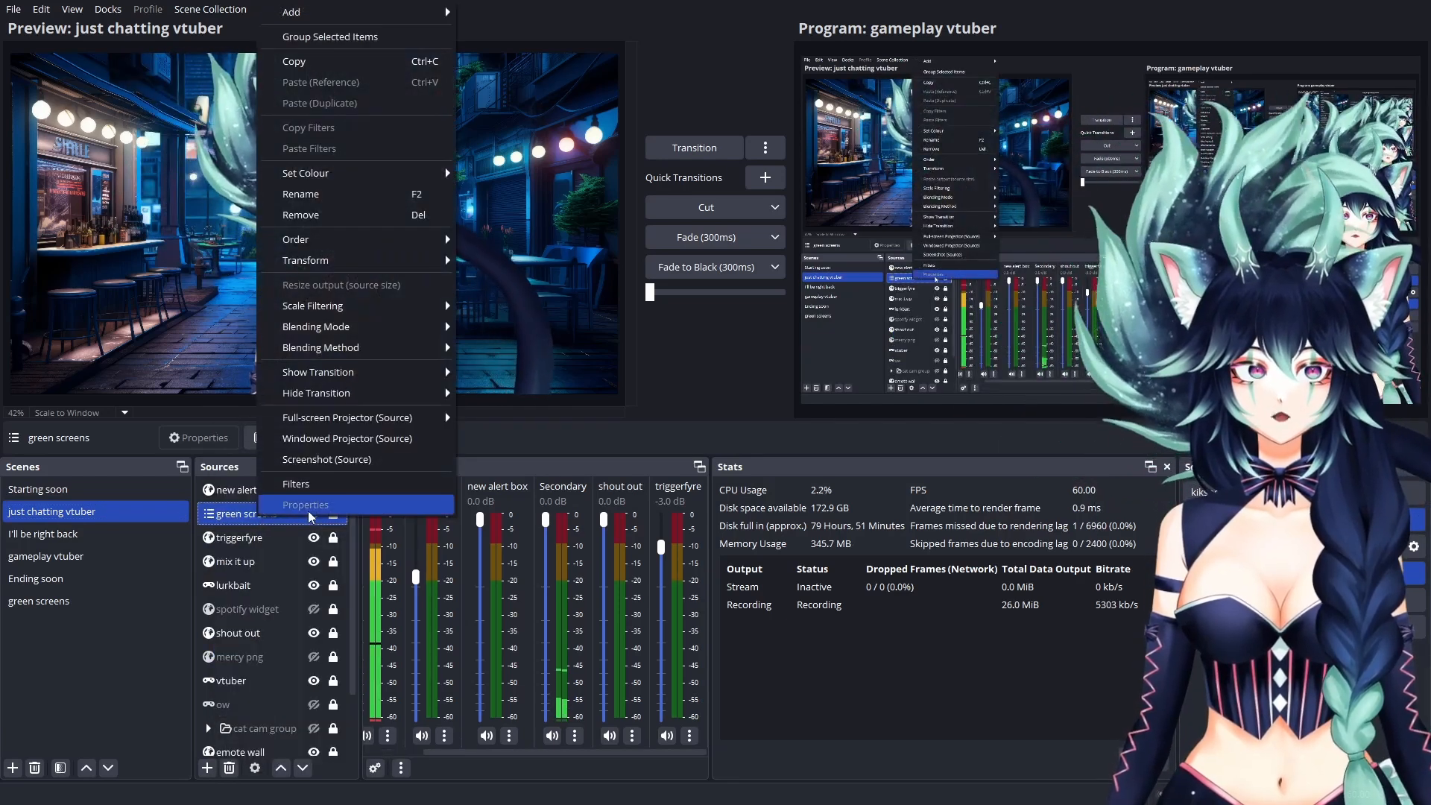
left_click(274, 517)
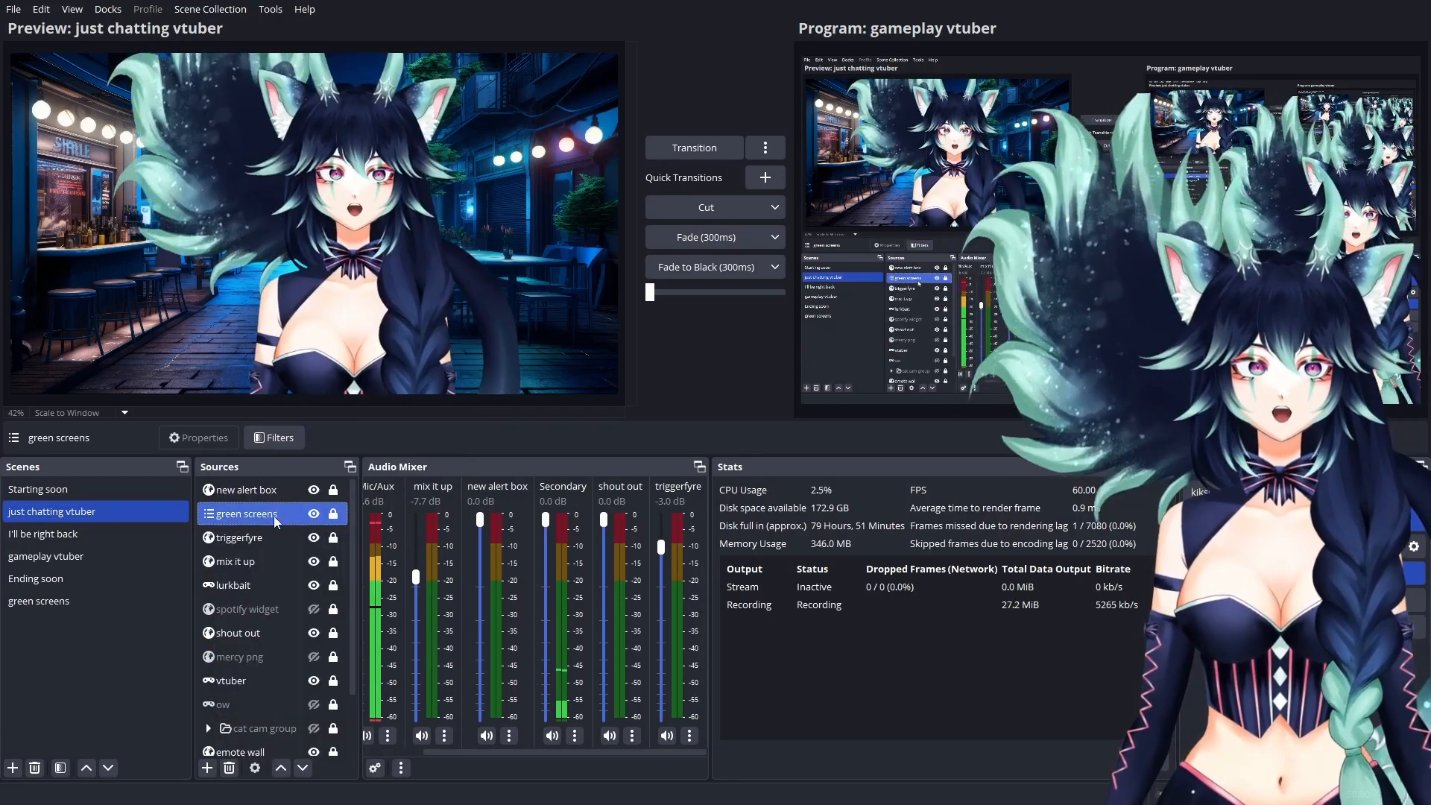
left_click(333, 513)
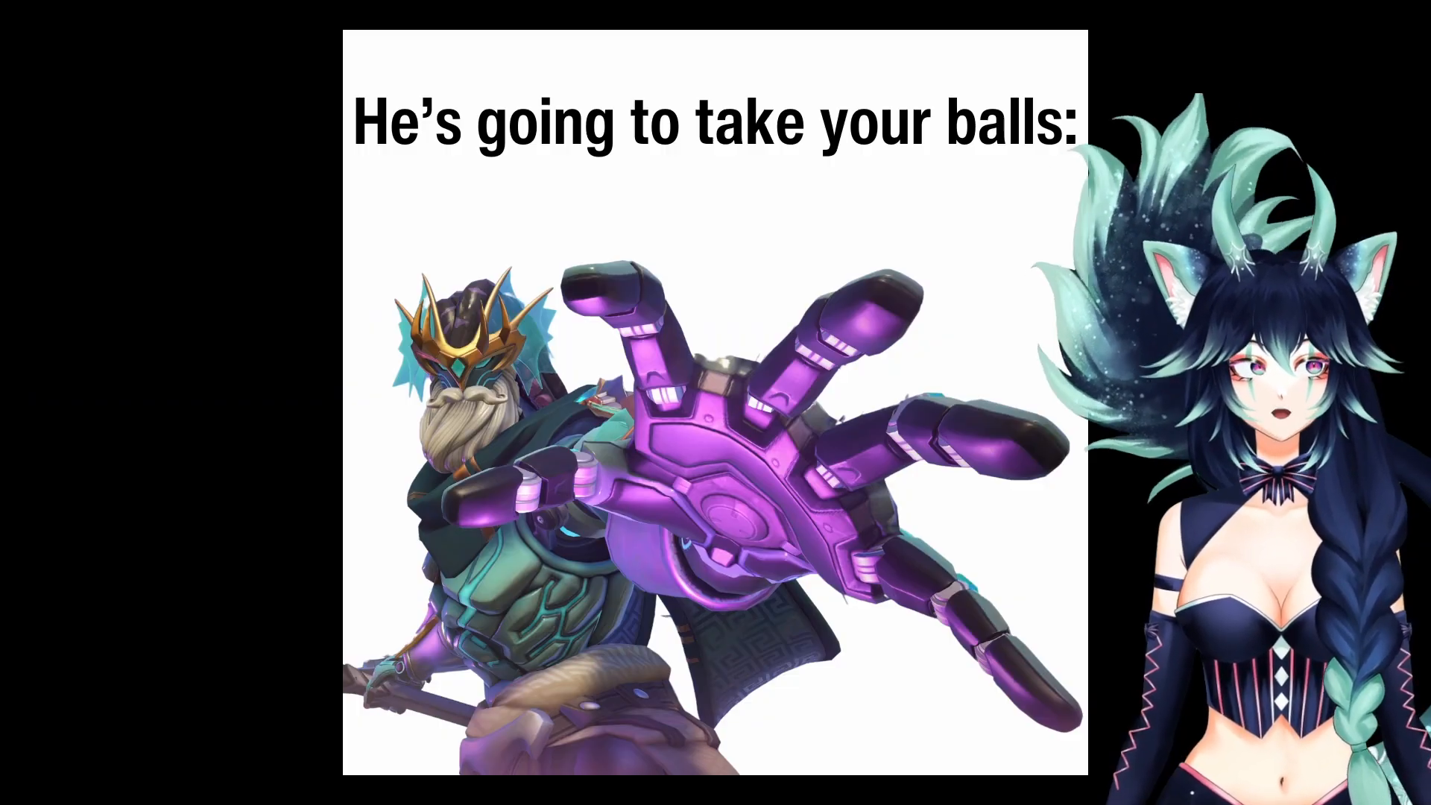
Step: Switch to Mix It Up and create a new Twitch channel point reward named toothless dancing
left_click_drag(0, 45, 711, 76)
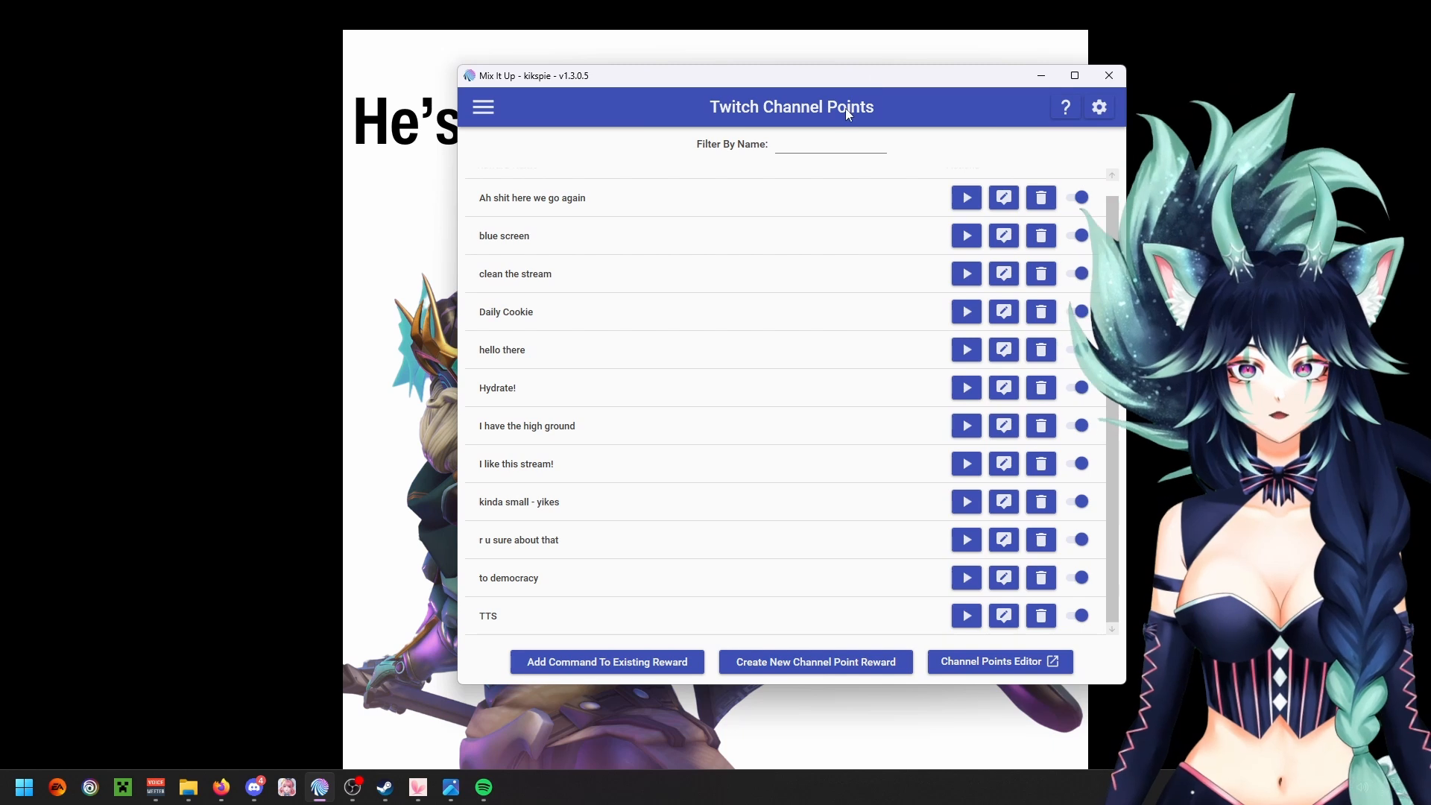
left_click(826, 661)
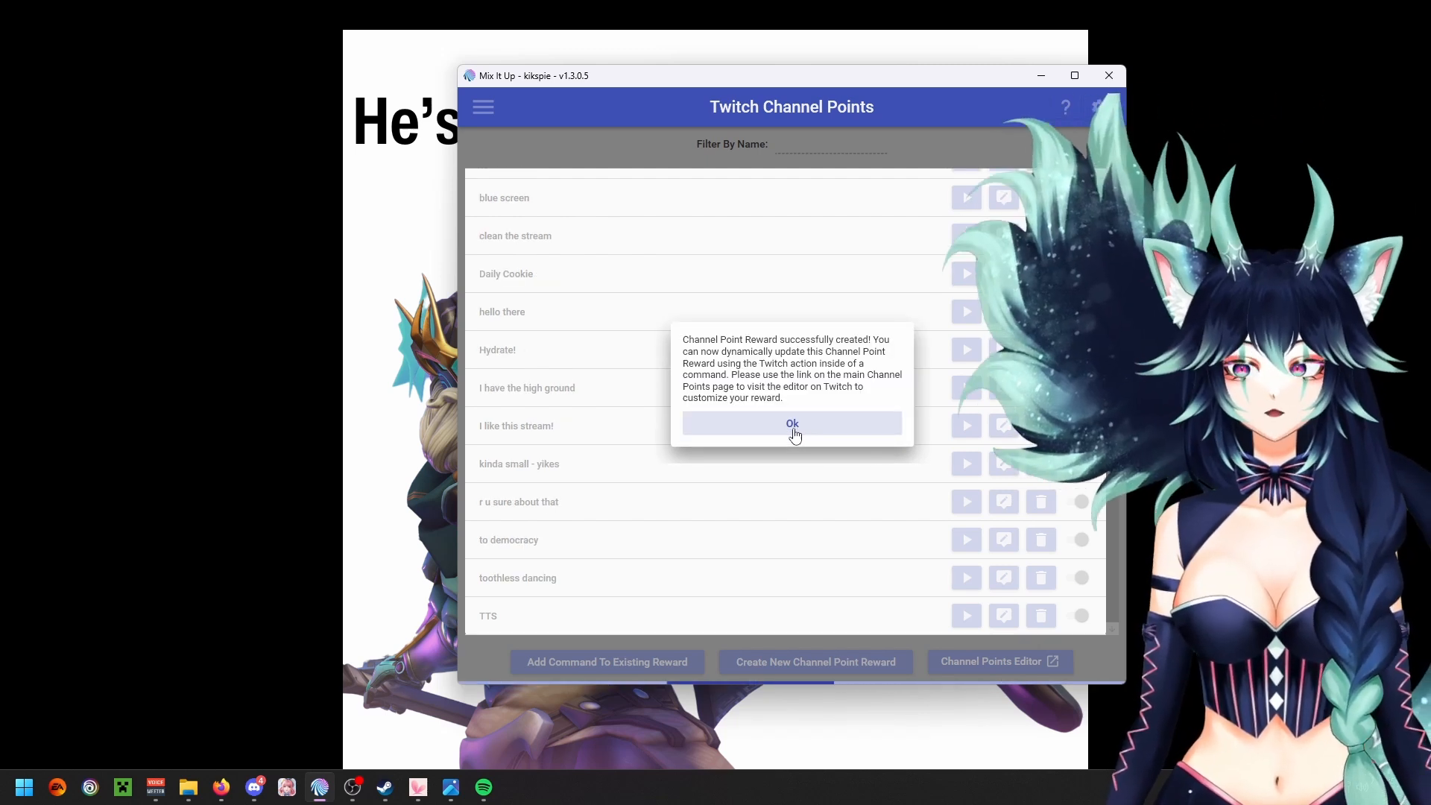
left_click(793, 424)
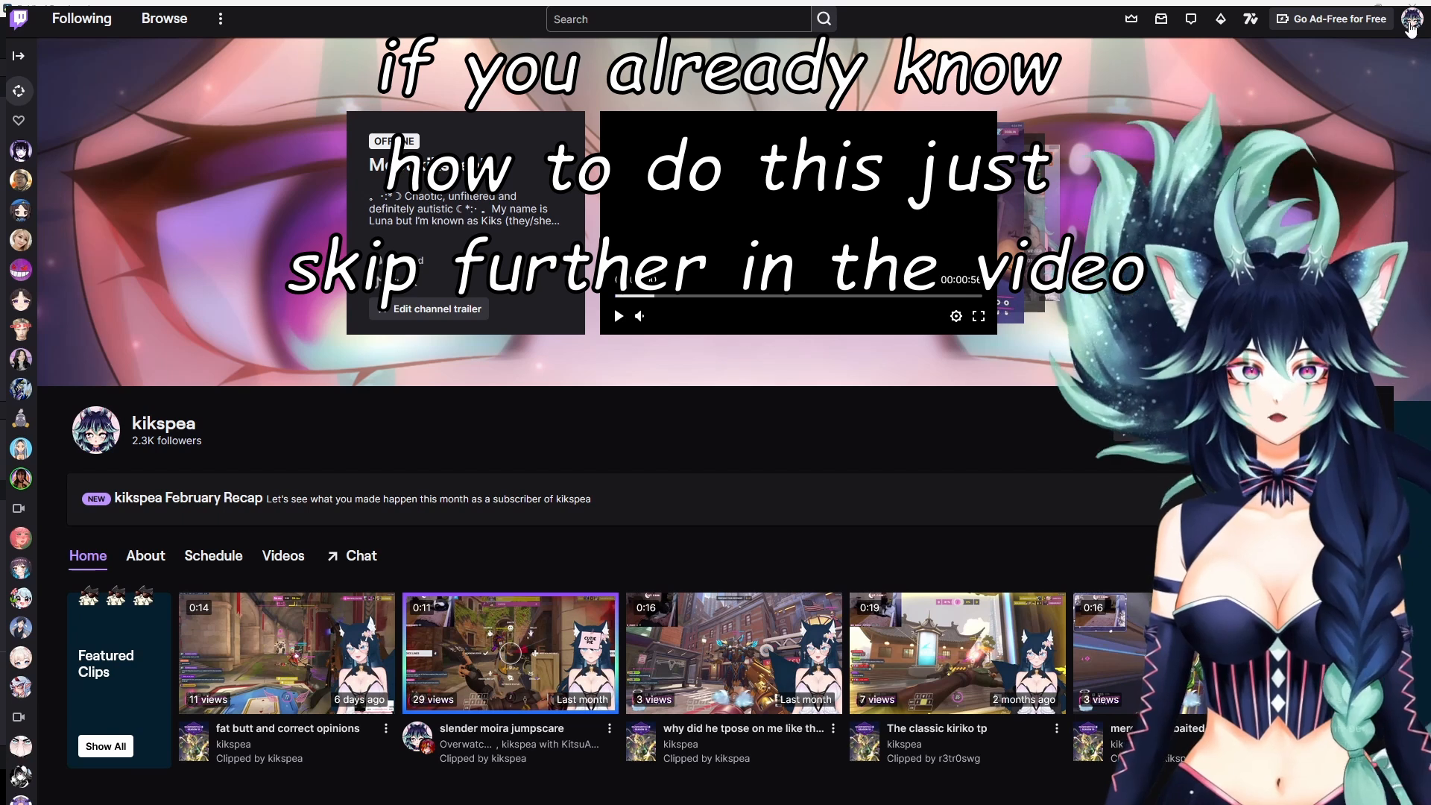
Step: Open the toothless dancing custom reward in Twitch's Creator Dashboard and review its cost, icon, queue and cooldown settings
left_click(1411, 23)
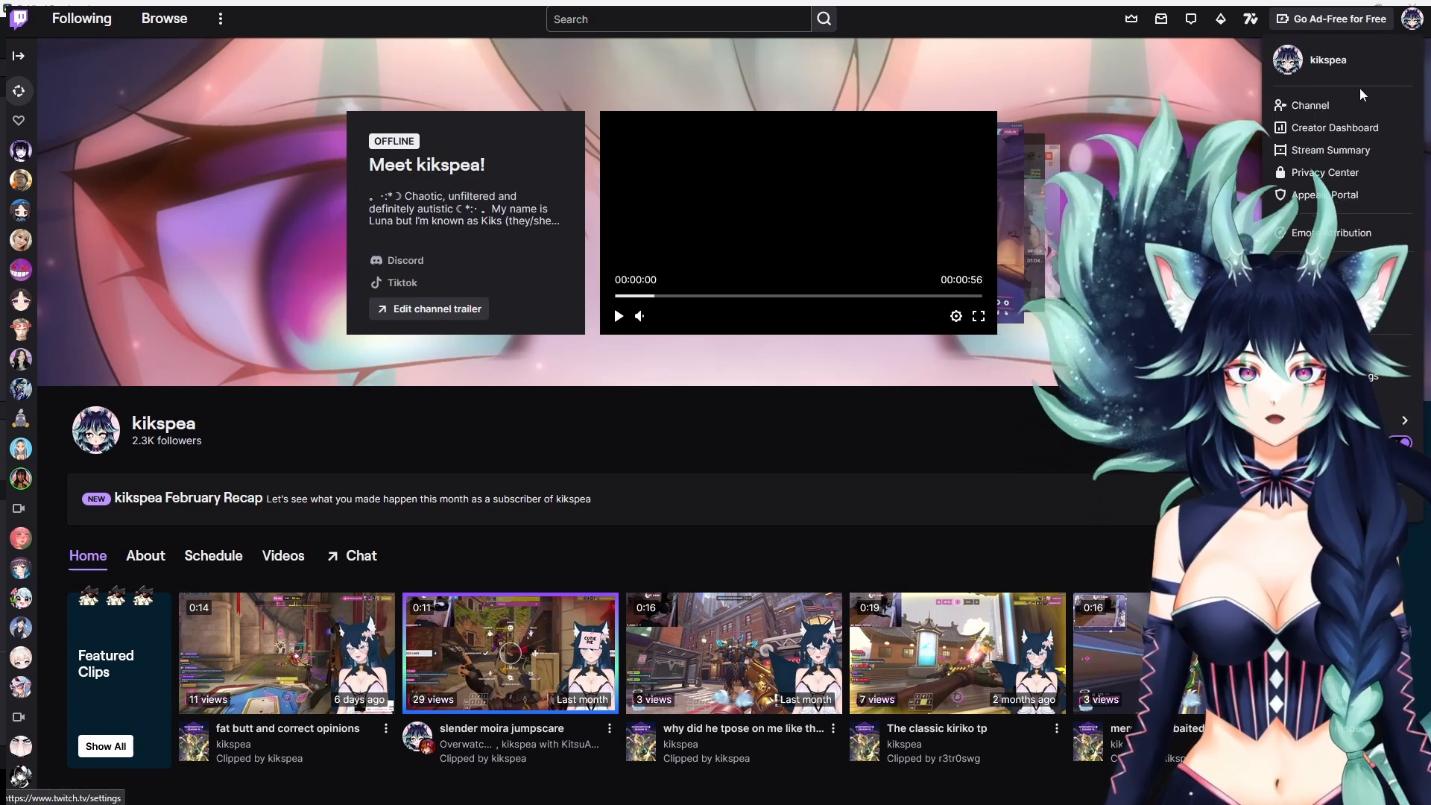
left_click(1351, 127)
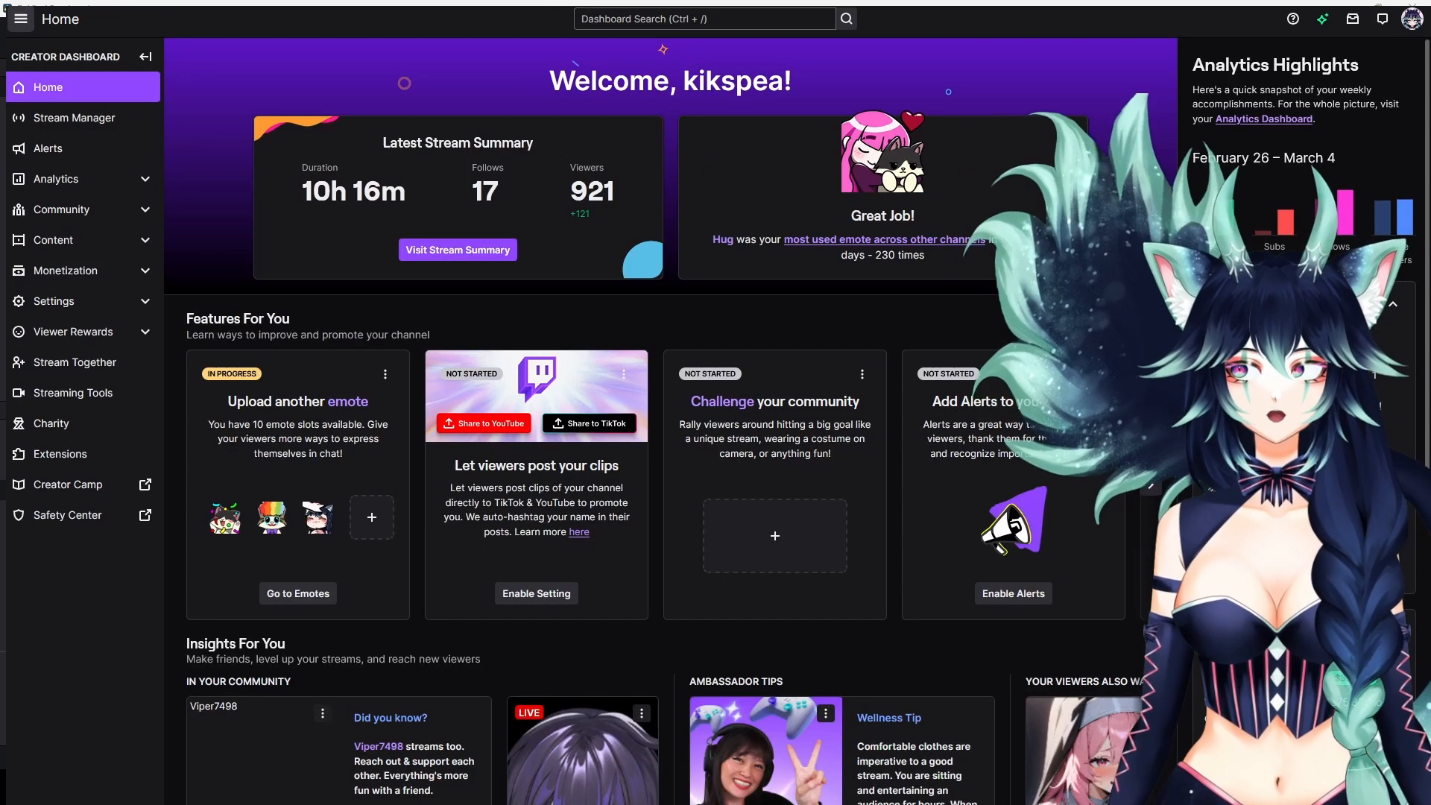
left_click(73, 331)
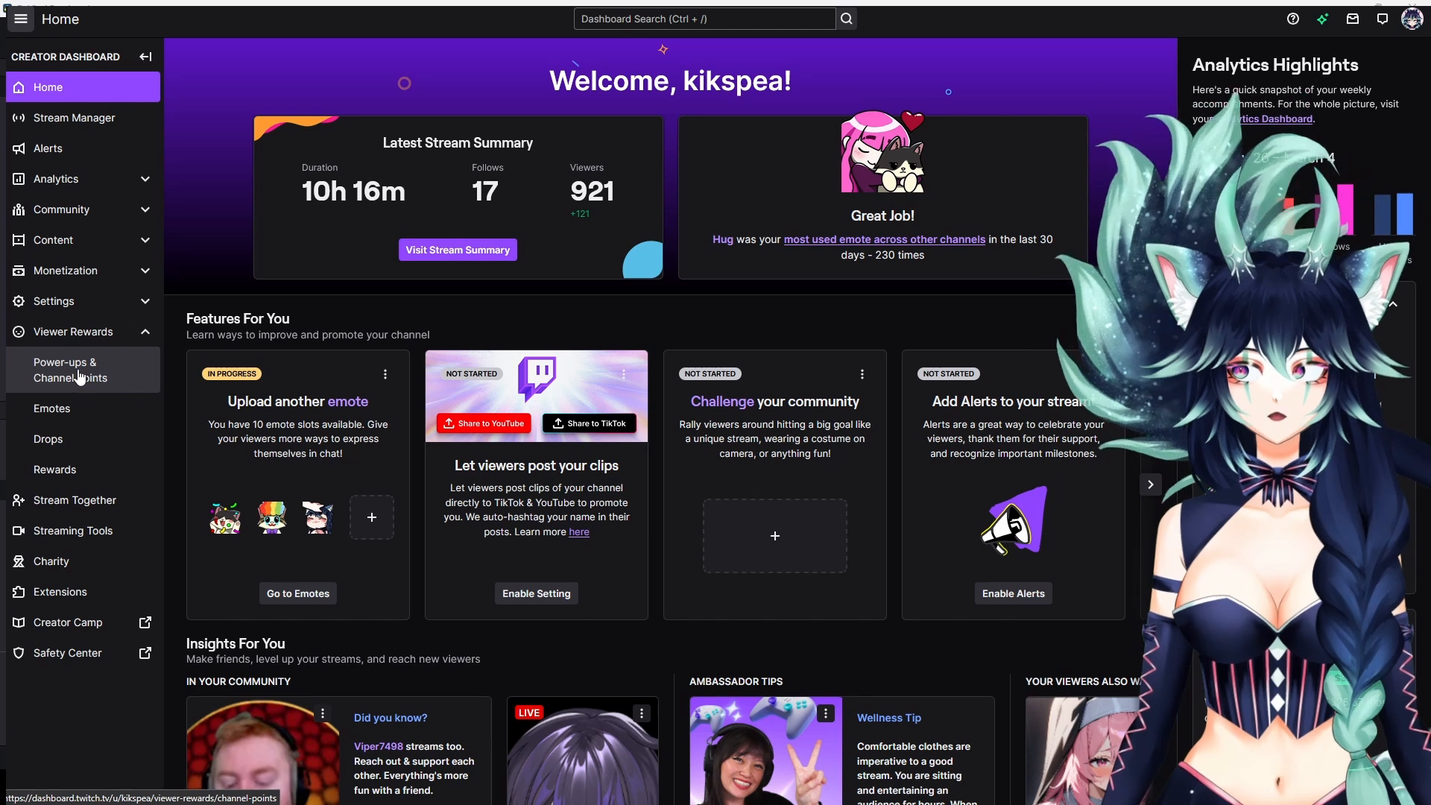
left_click(80, 376)
left_click(825, 262)
scroll(598, 485, "down", 5)
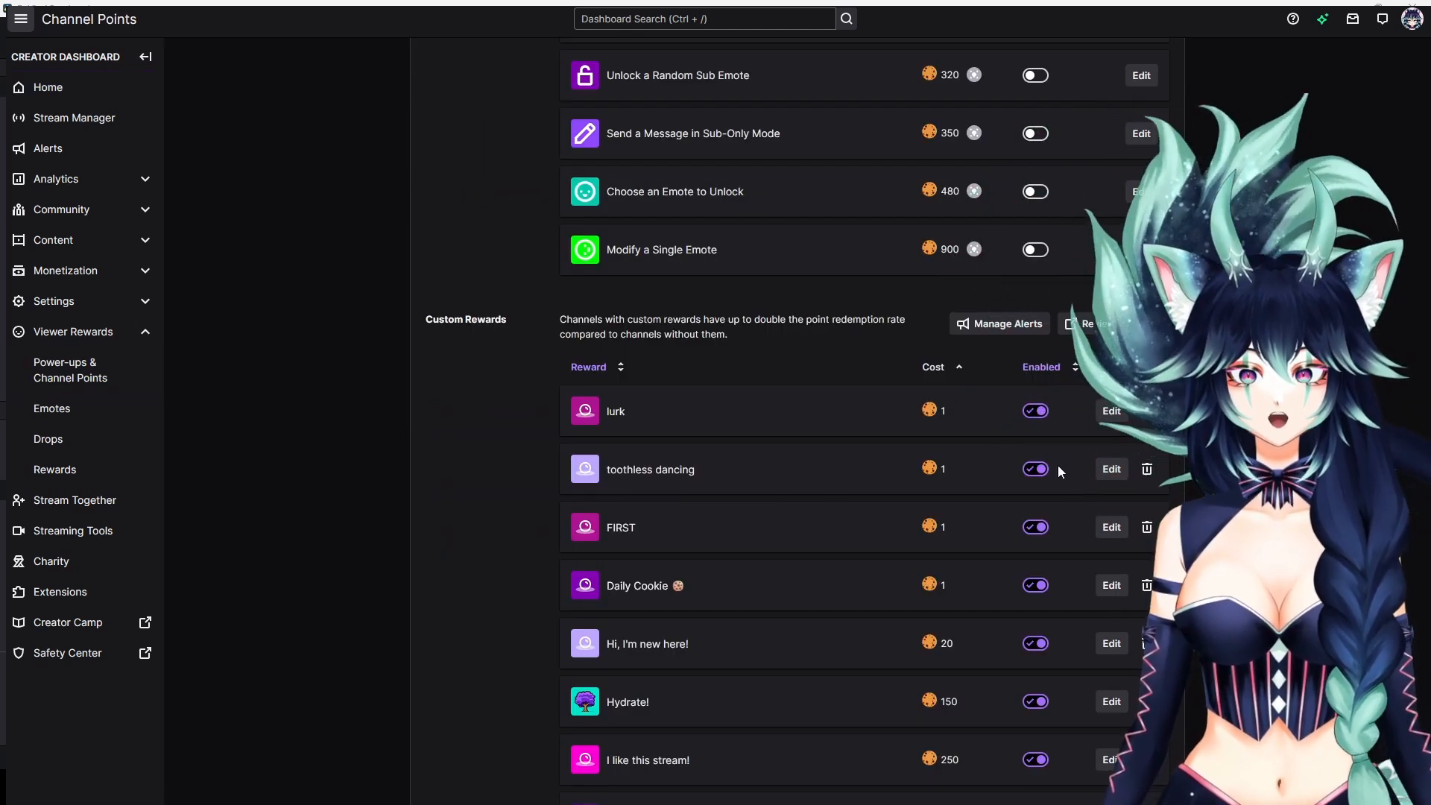
left_click(1112, 469)
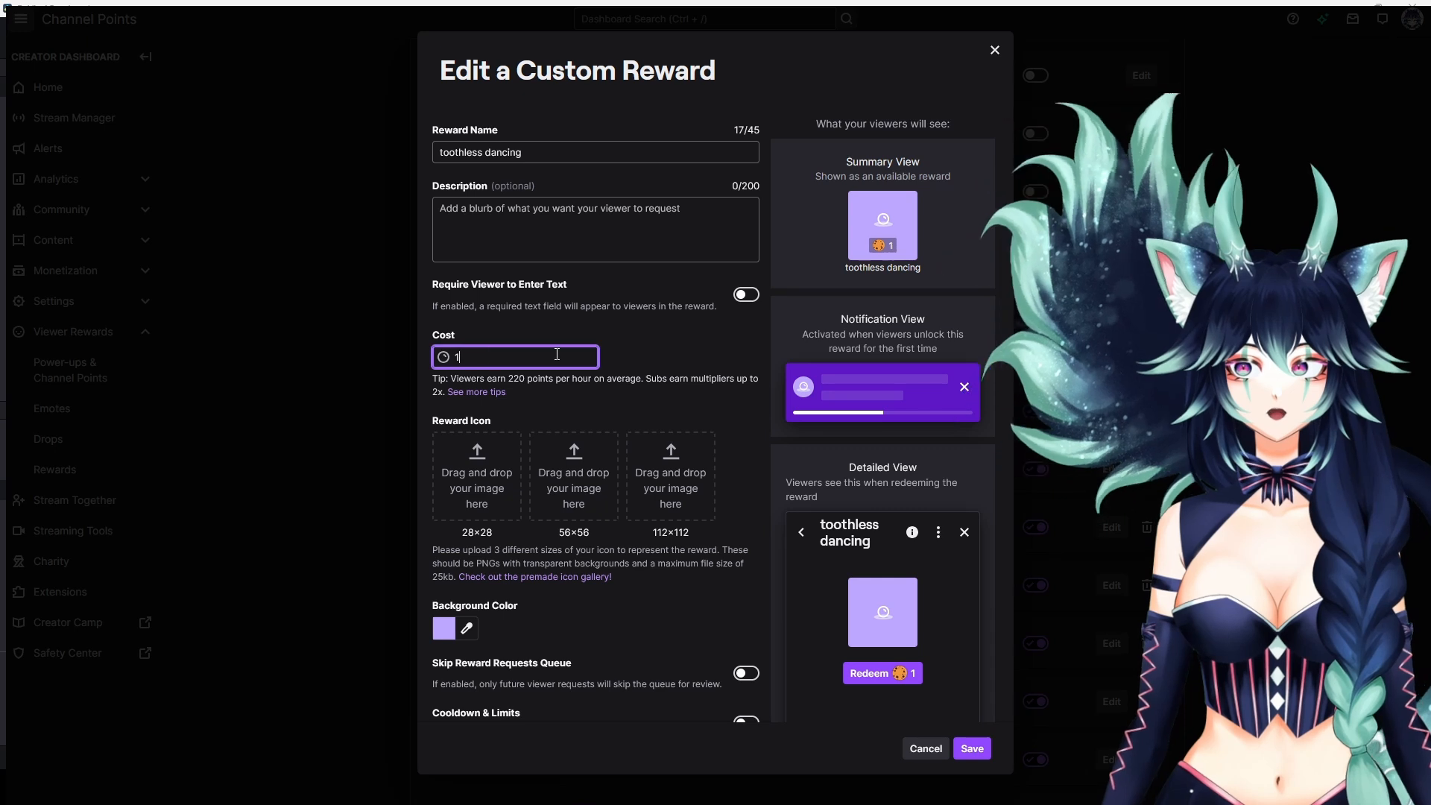
scroll(737, 404, "down", 3)
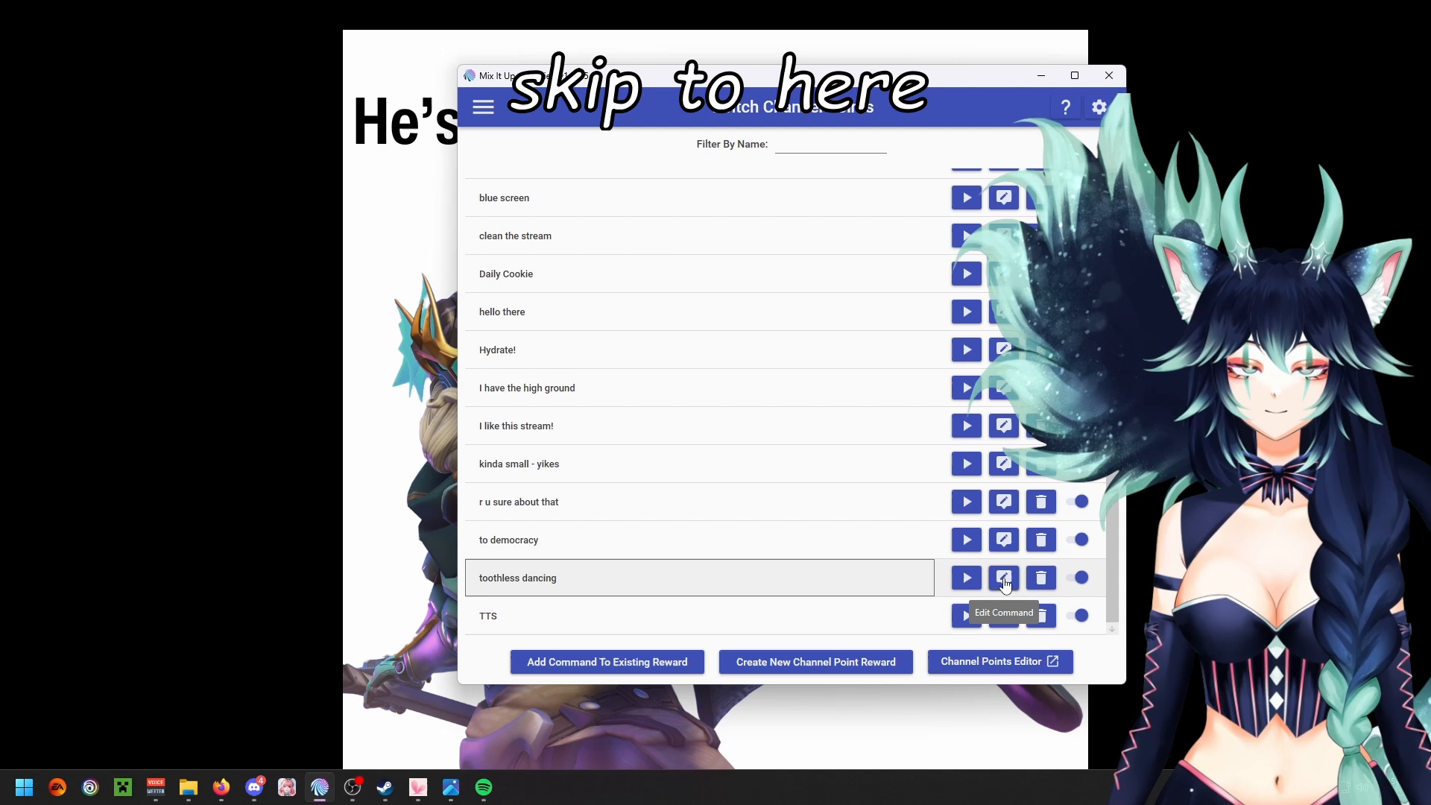
Step: Return to Mix It Up, open the command for the toothless dancing reward and add a Streaming Software action
left_click(1004, 580)
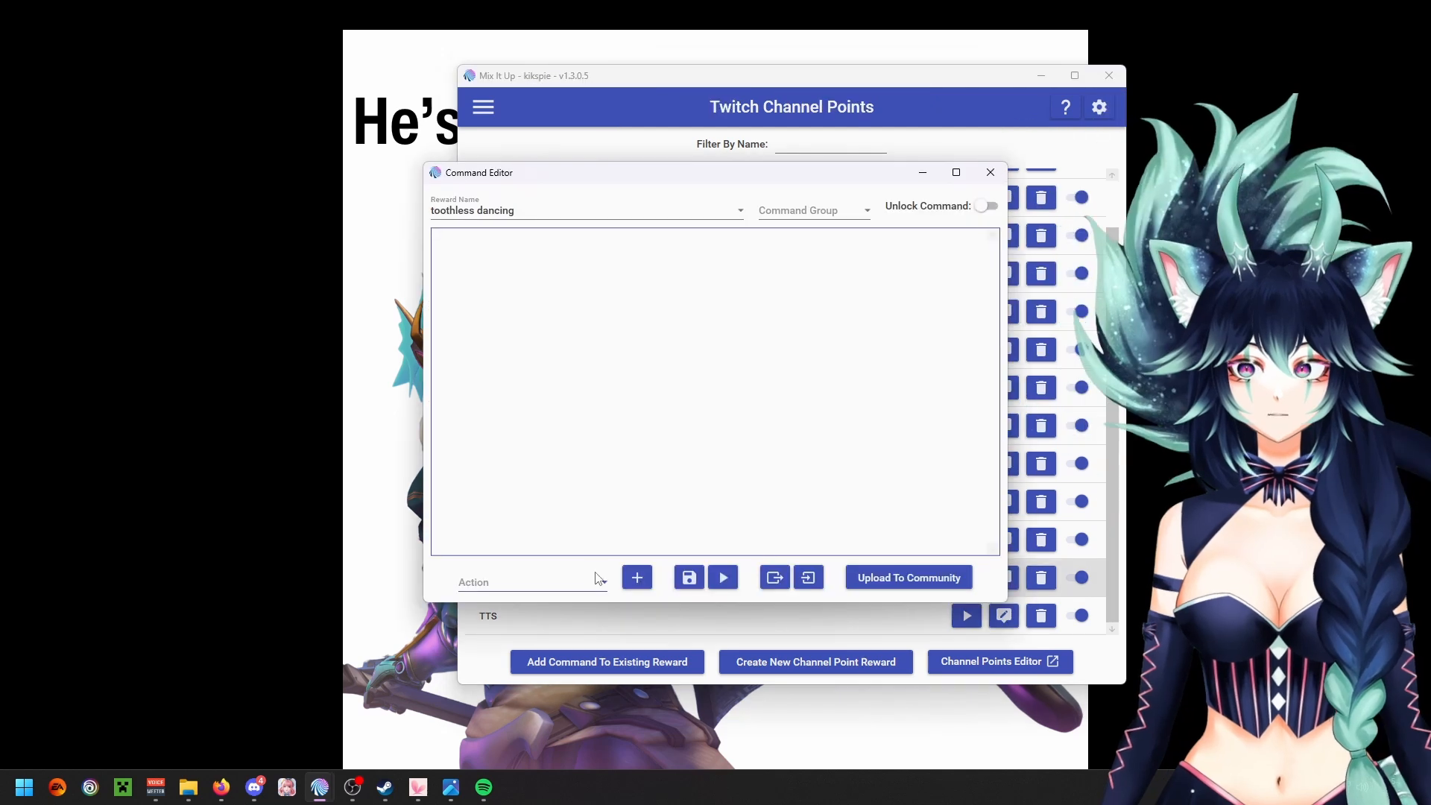
left_click(600, 582)
scroll(605, 455, "down", 8)
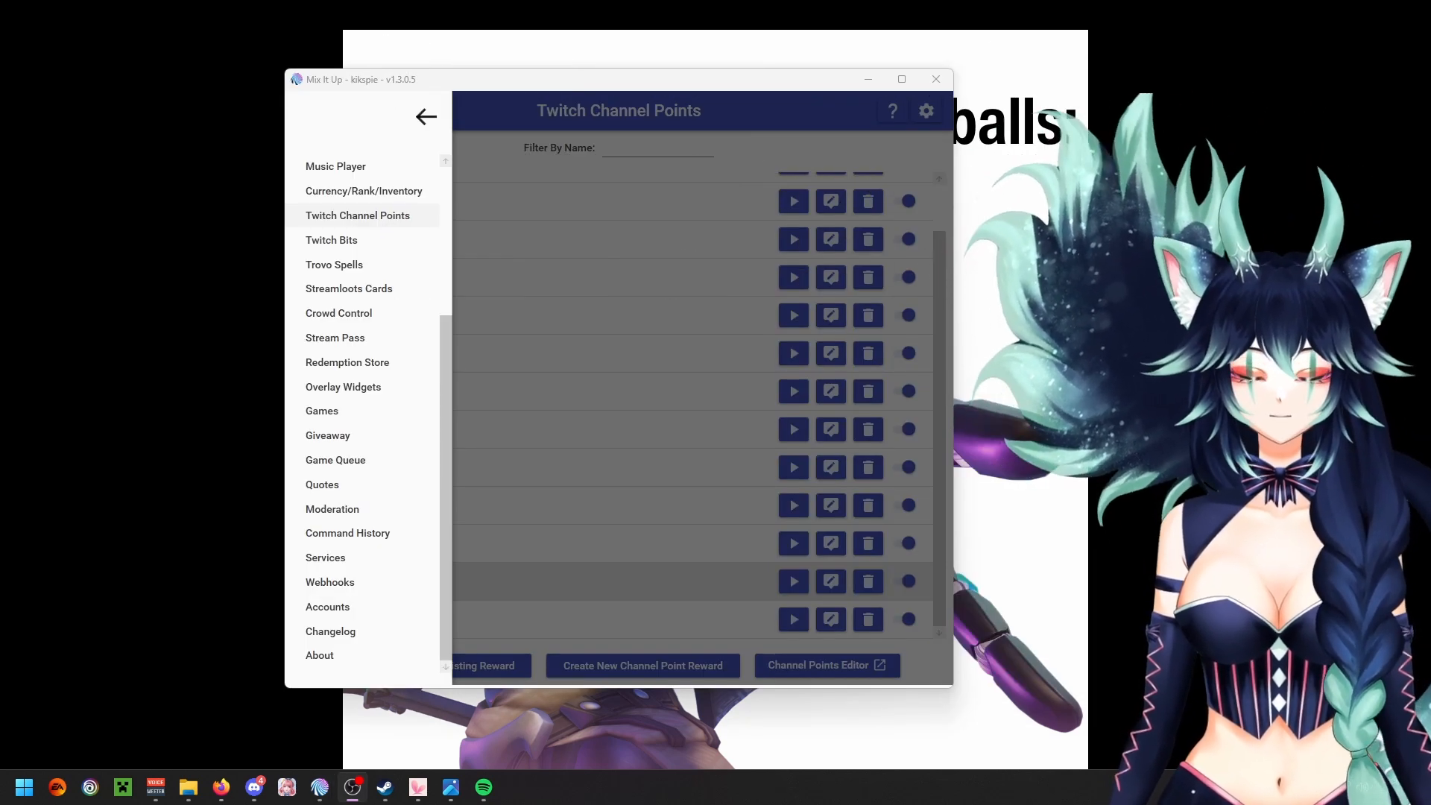
Step: Test the OBS Studio connection in Mix It Up's services
left_click(343, 557)
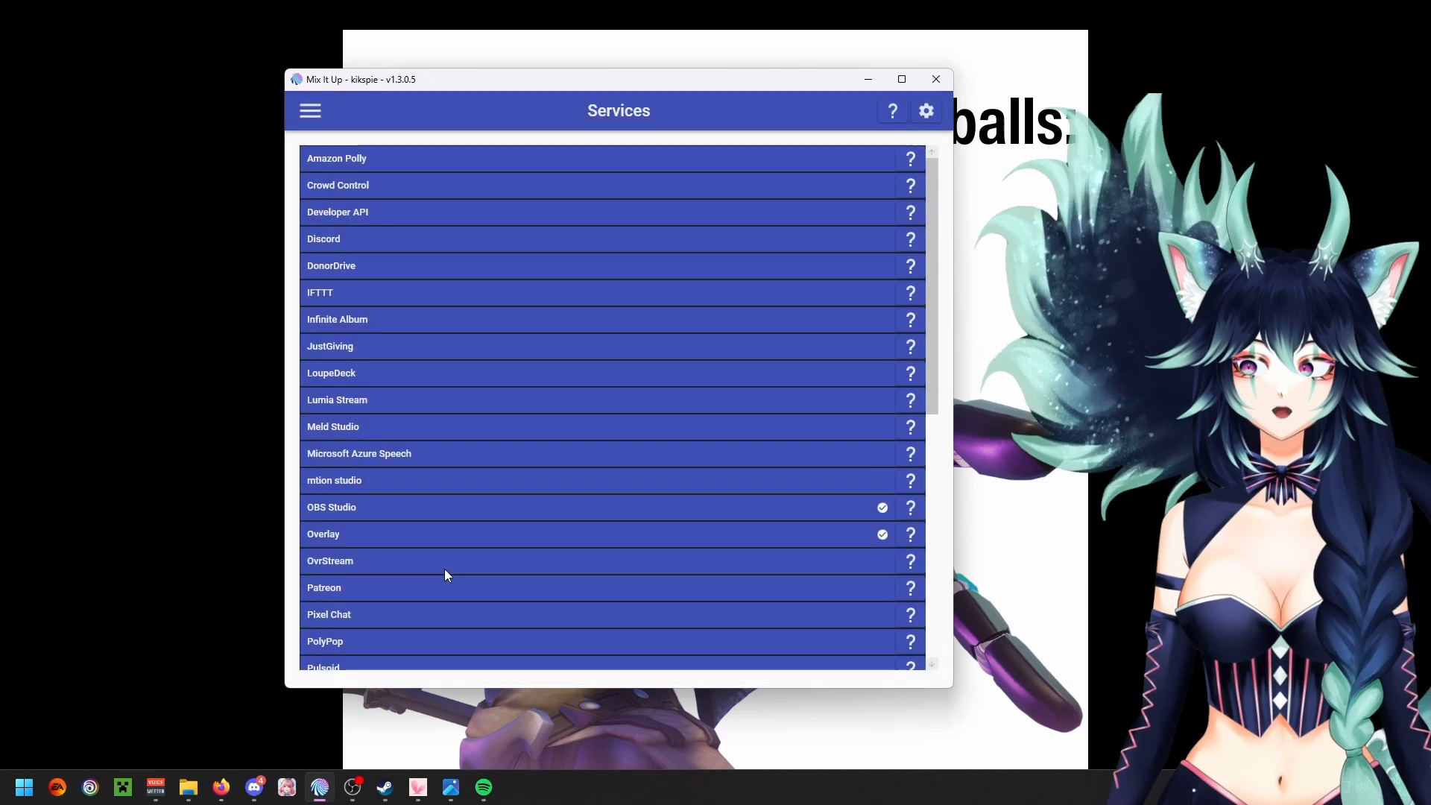
left_click(467, 507)
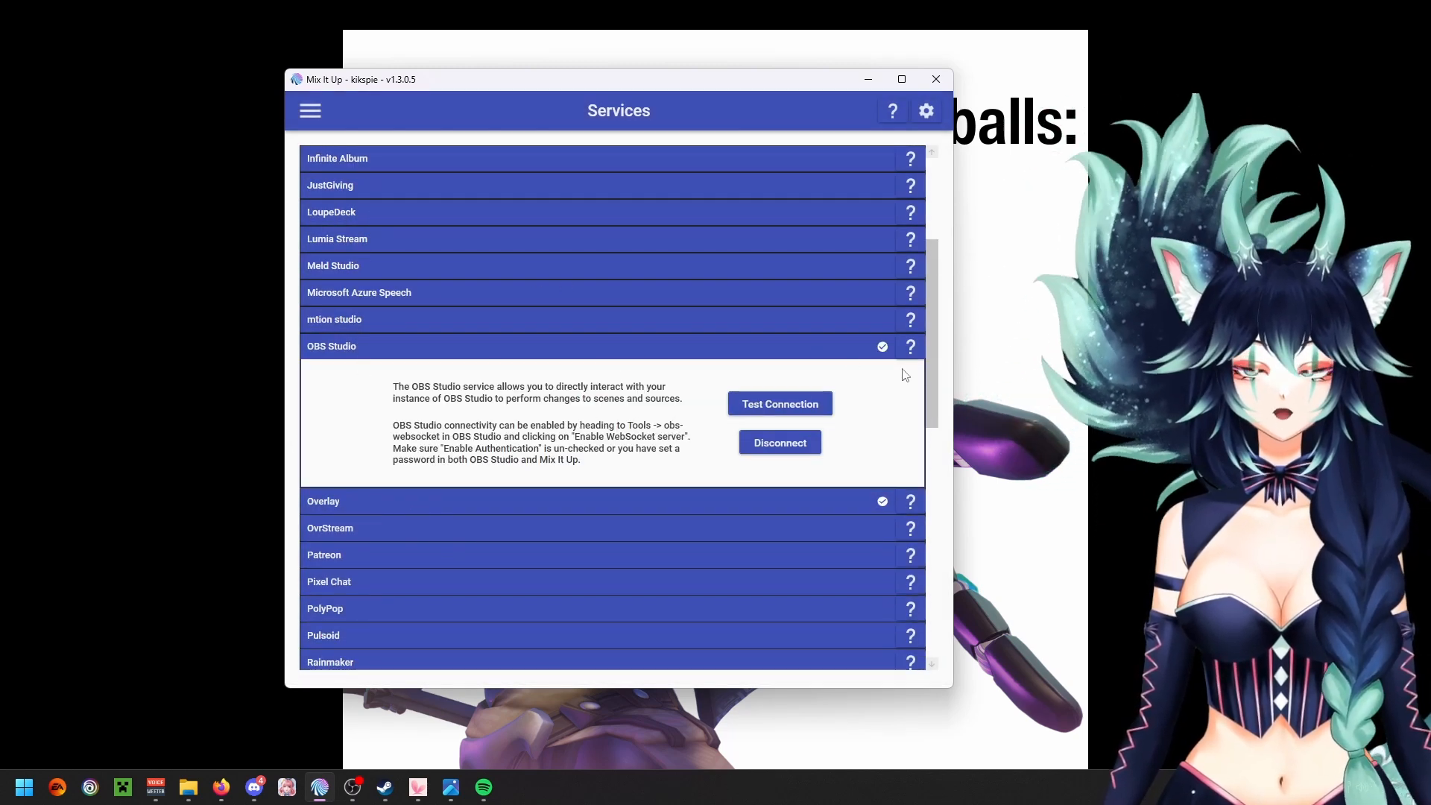
left_click(810, 407)
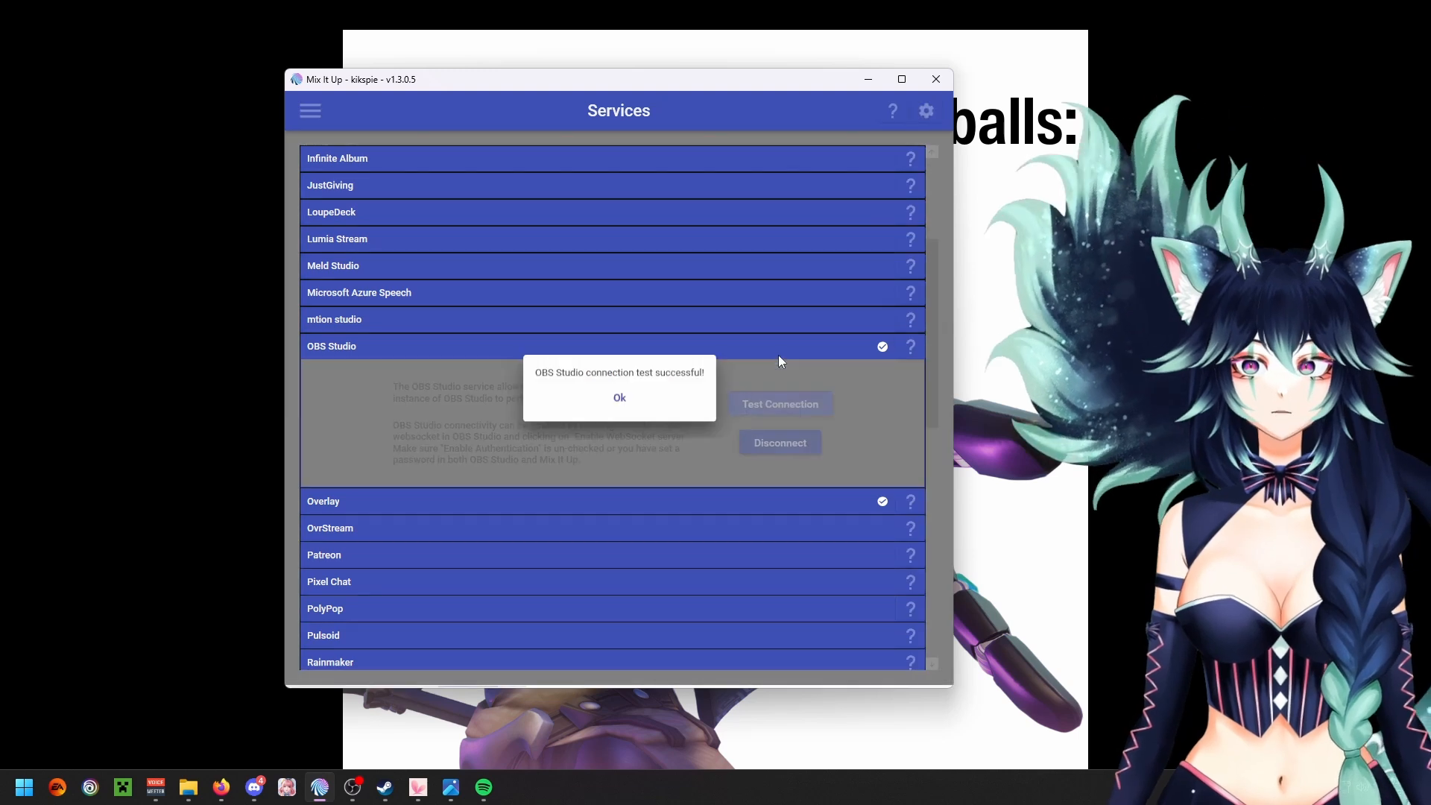
left_click(633, 404)
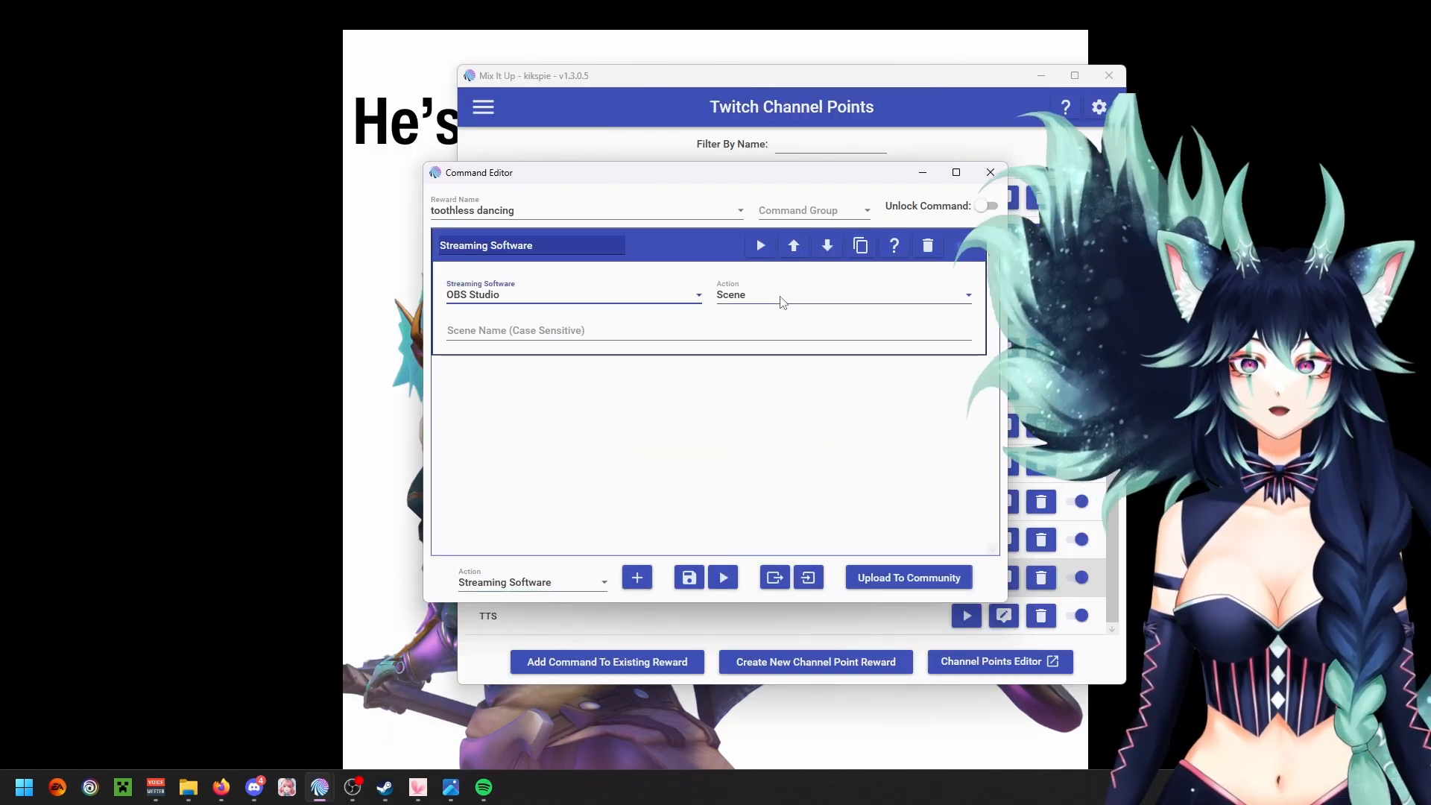
Step: Configure the action for OBS Studio as Source Visibility, with scene green screens, source toothless and visibility turned on
left_click(782, 299)
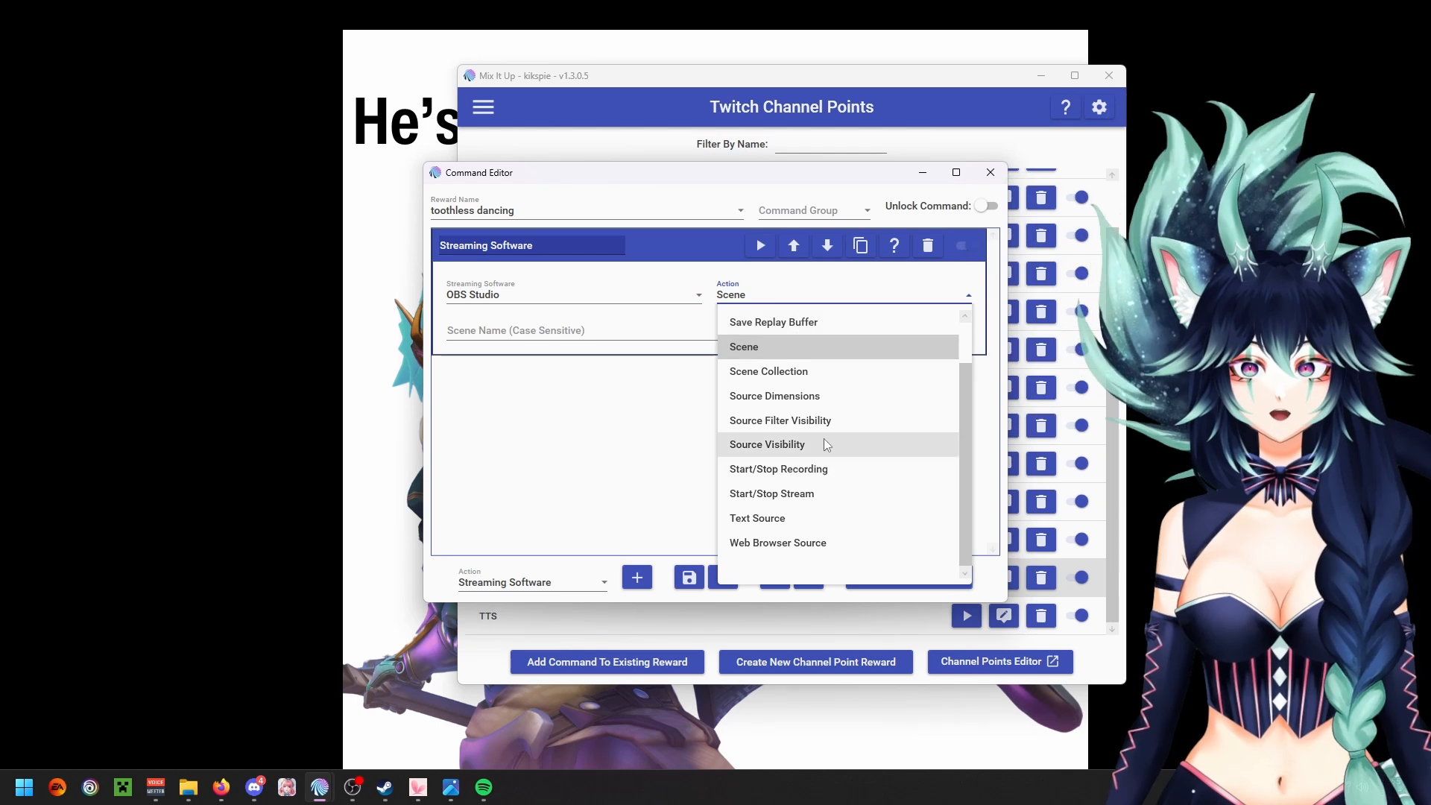
left_click(817, 444)
left_click(573, 329)
type("green screens")
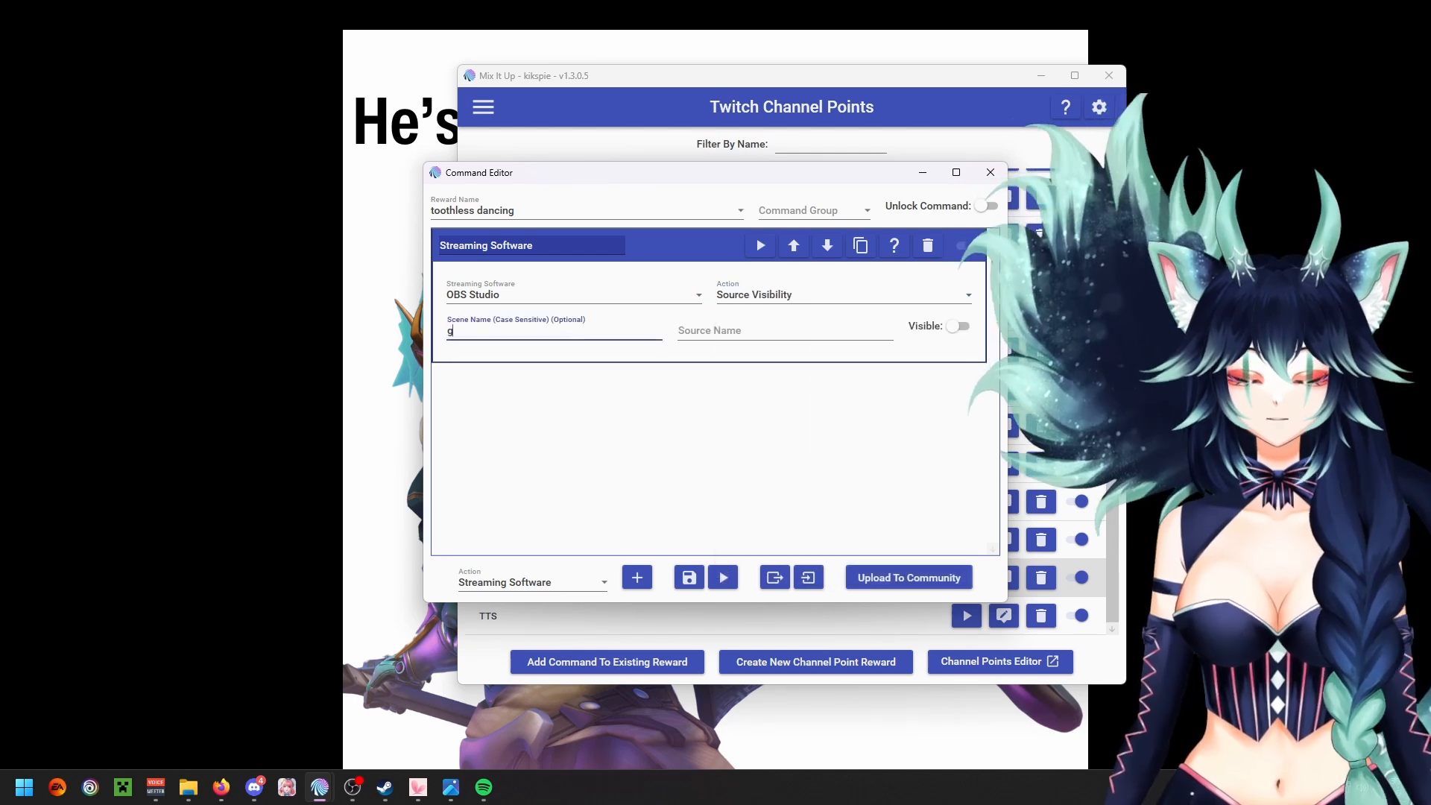
key("Tab")
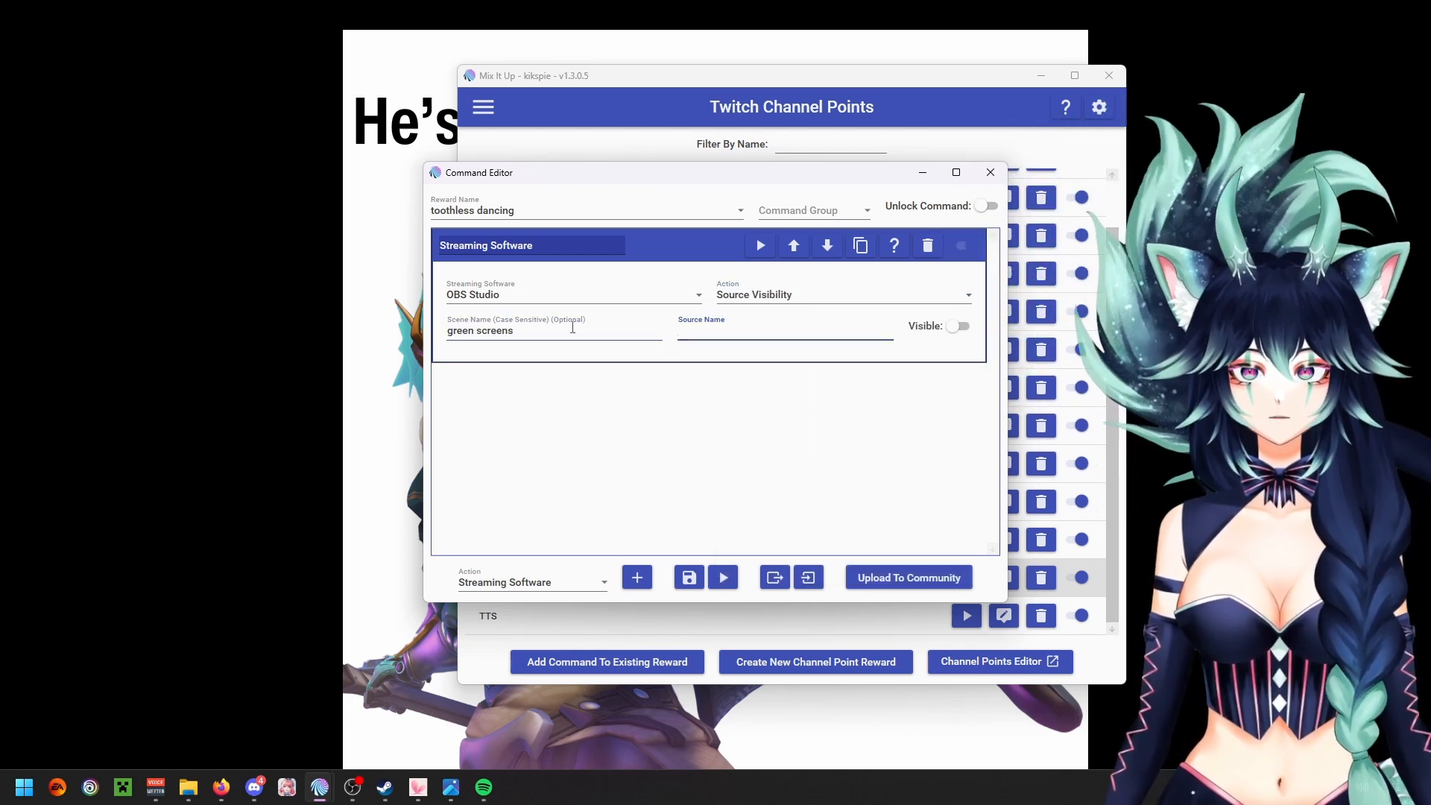
type("toothless")
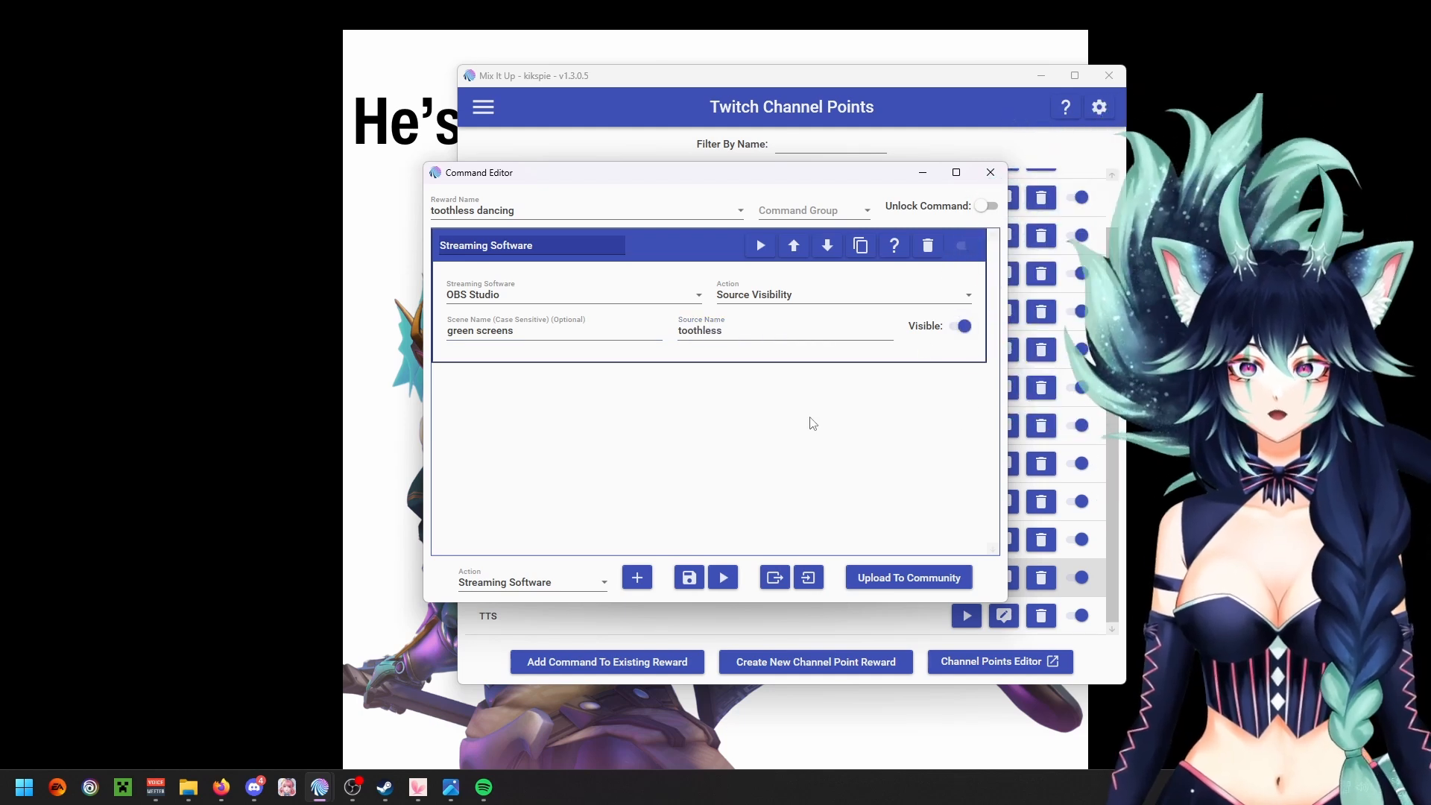
Step: Add a Wait action of 11 seconds after the streaming software action
left_click(566, 583)
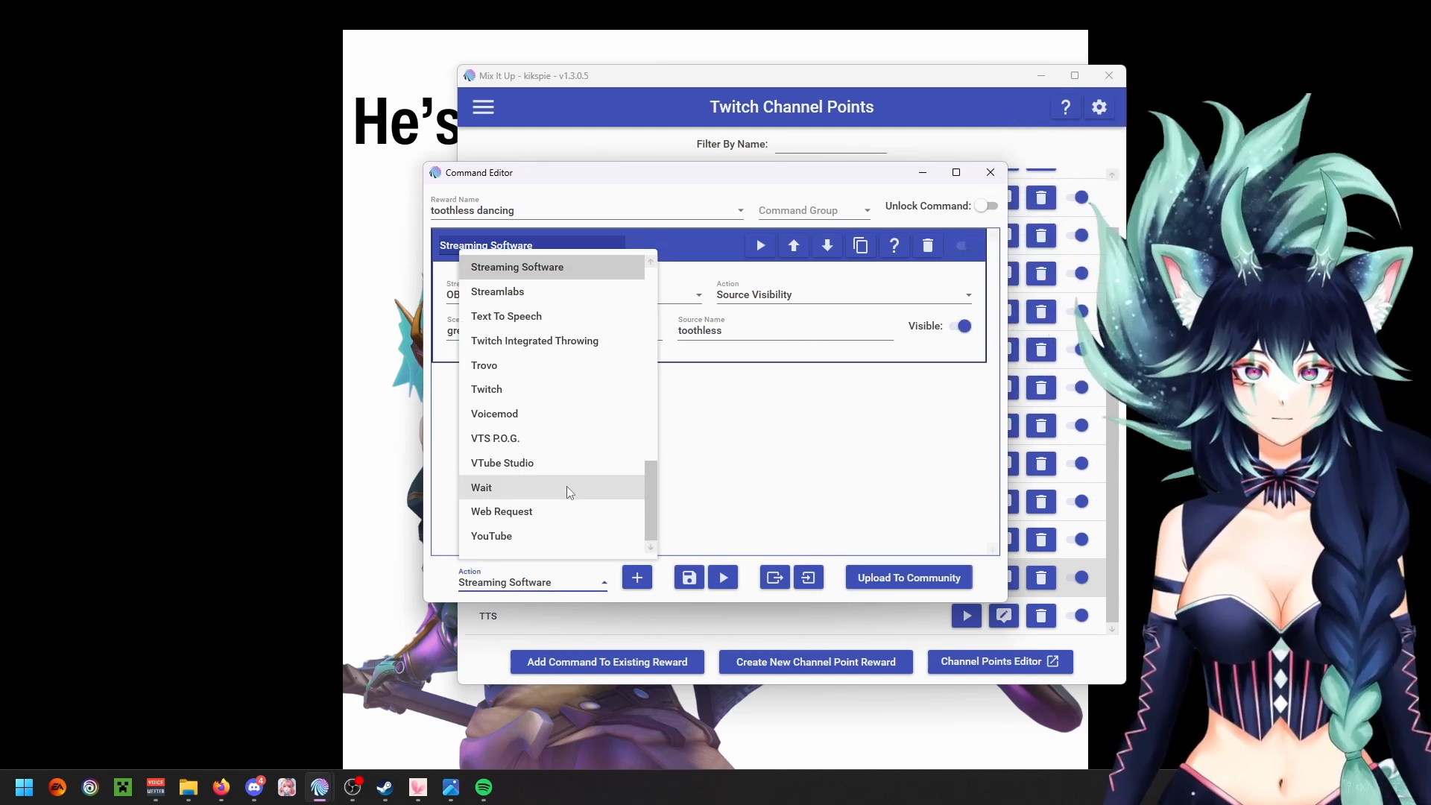
left_click(567, 486)
left_click(638, 577)
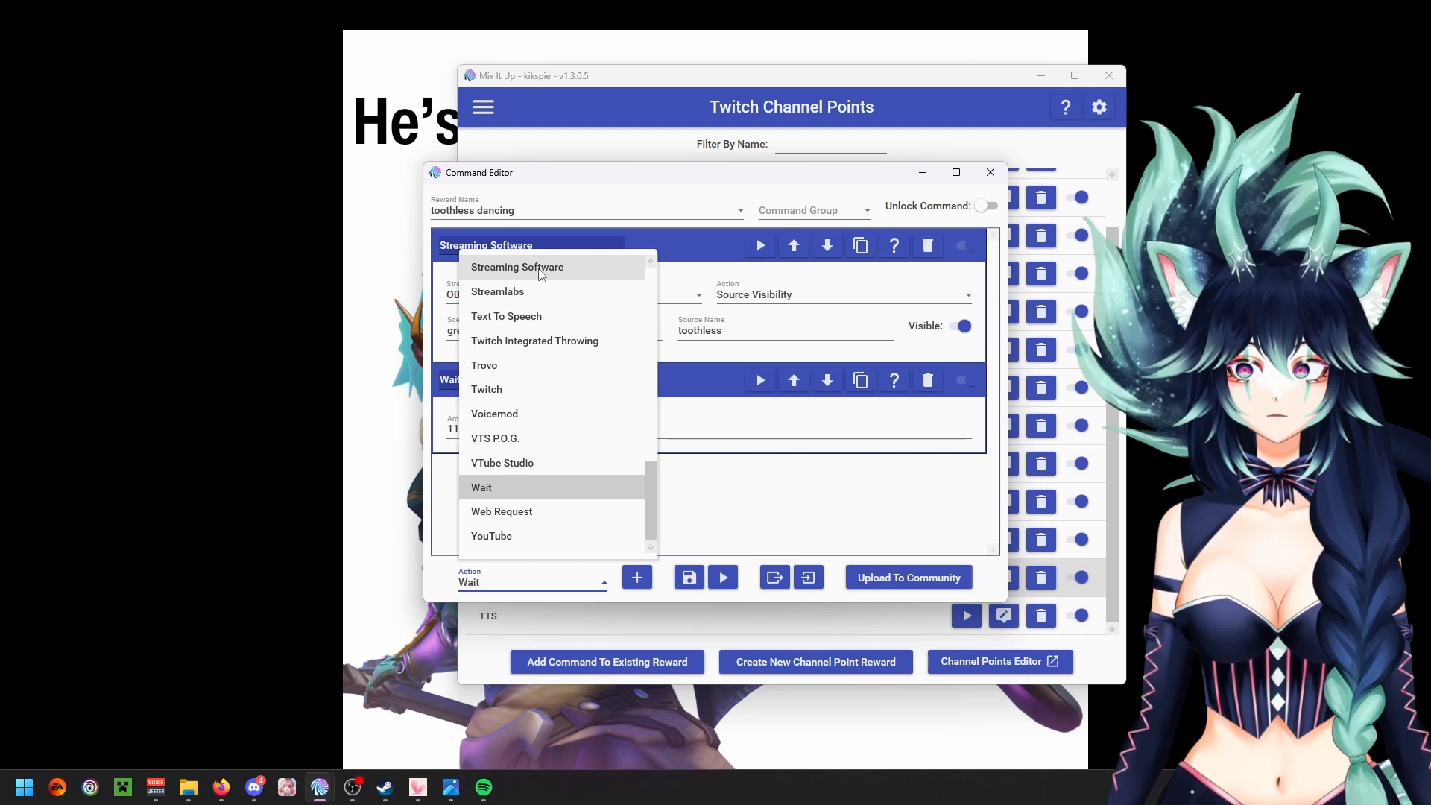
Step: Add a second Streaming Software action with Source Visibility off for source toothless in scene green screens, and save the command
left_click(542, 268)
left_click(638, 579)
left_click(842, 495)
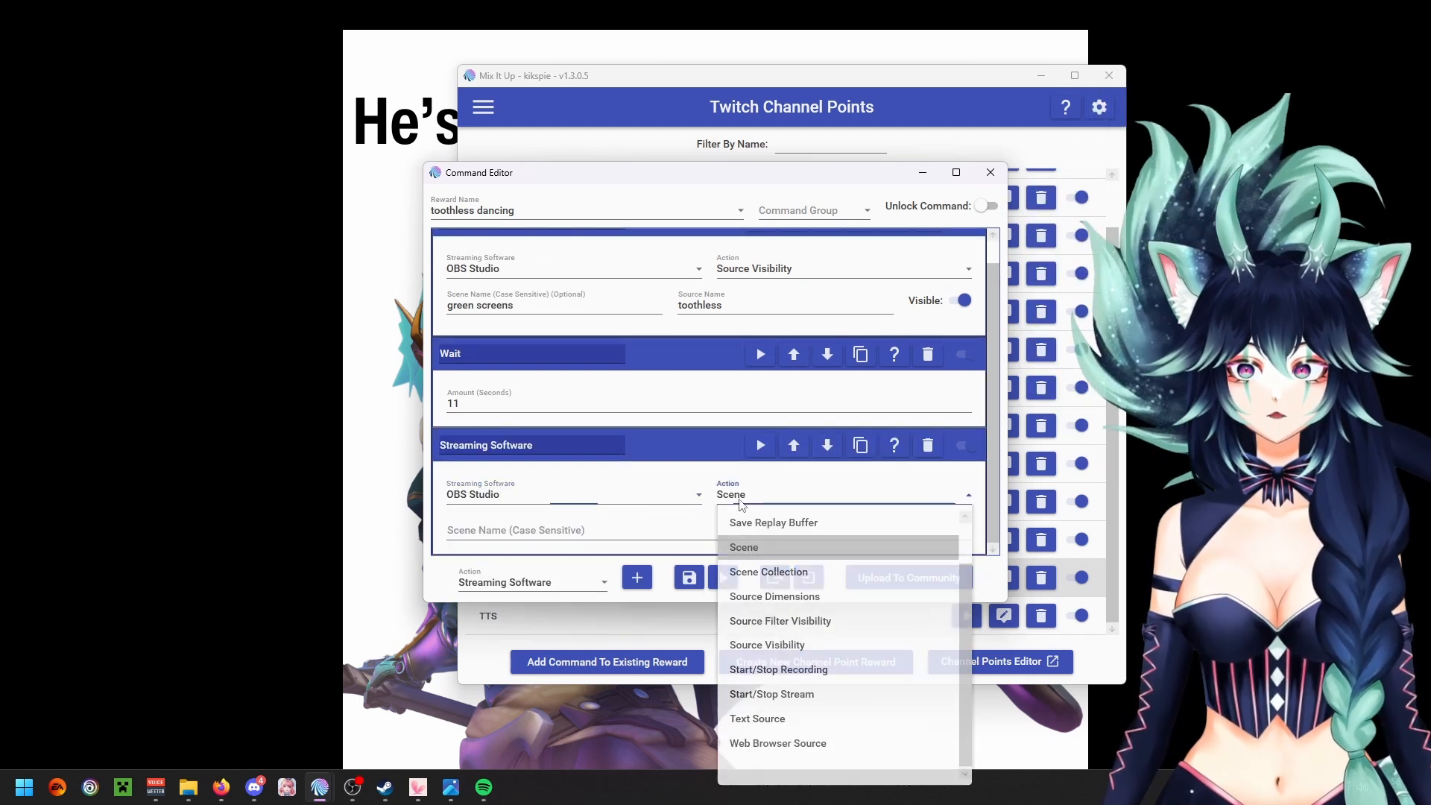
left_click(803, 646)
left_click(554, 531)
type("gree")
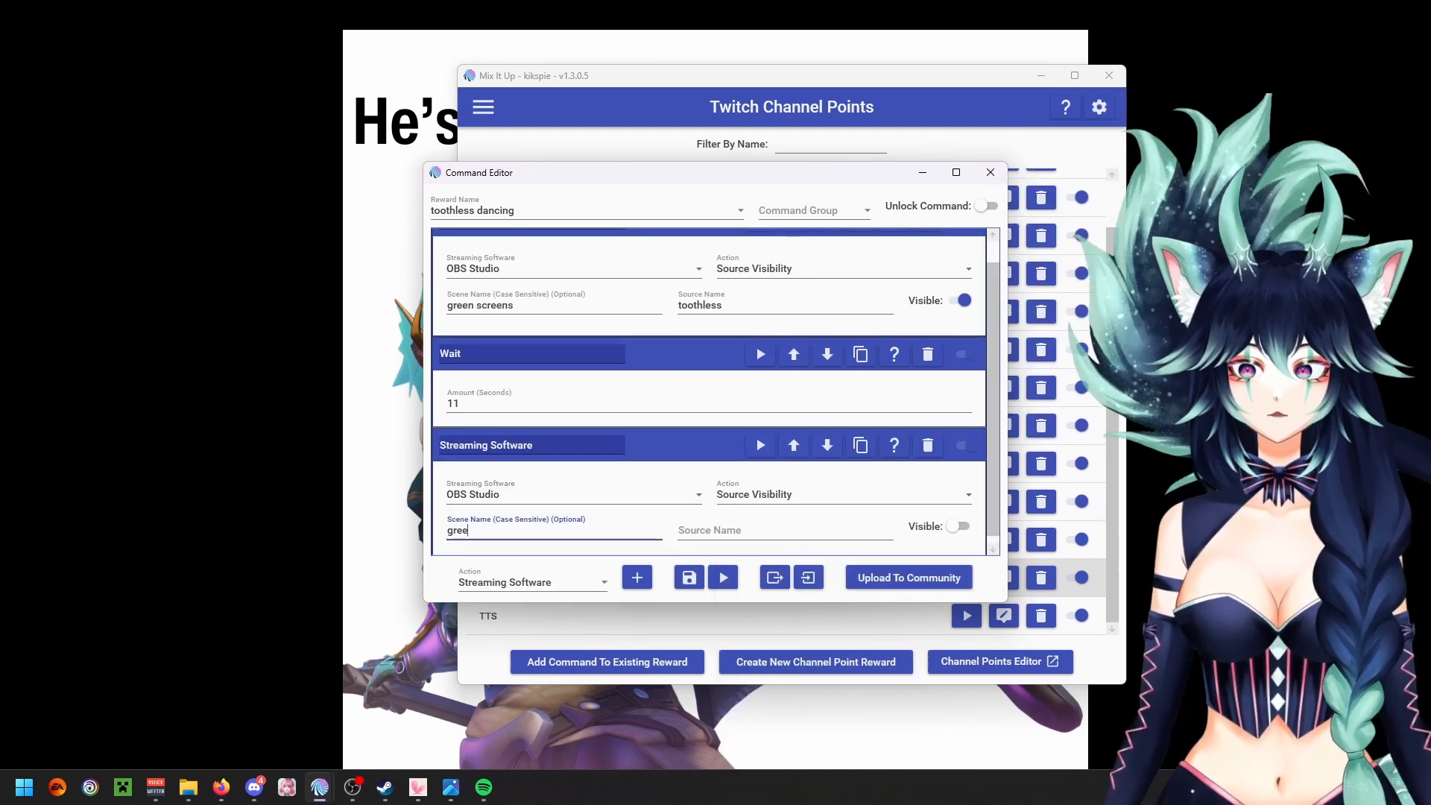
type("n screens")
key("Tab")
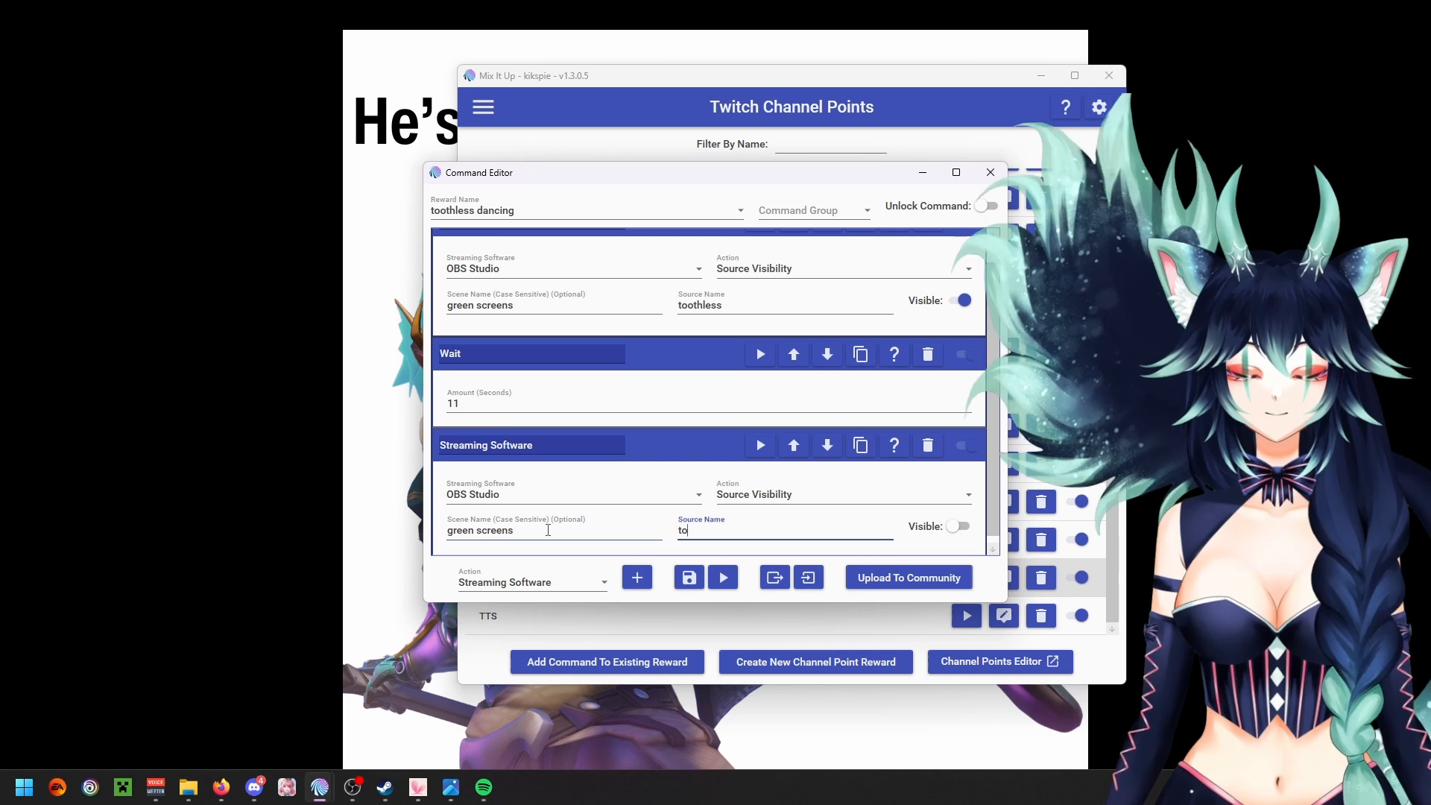
type("toothless")
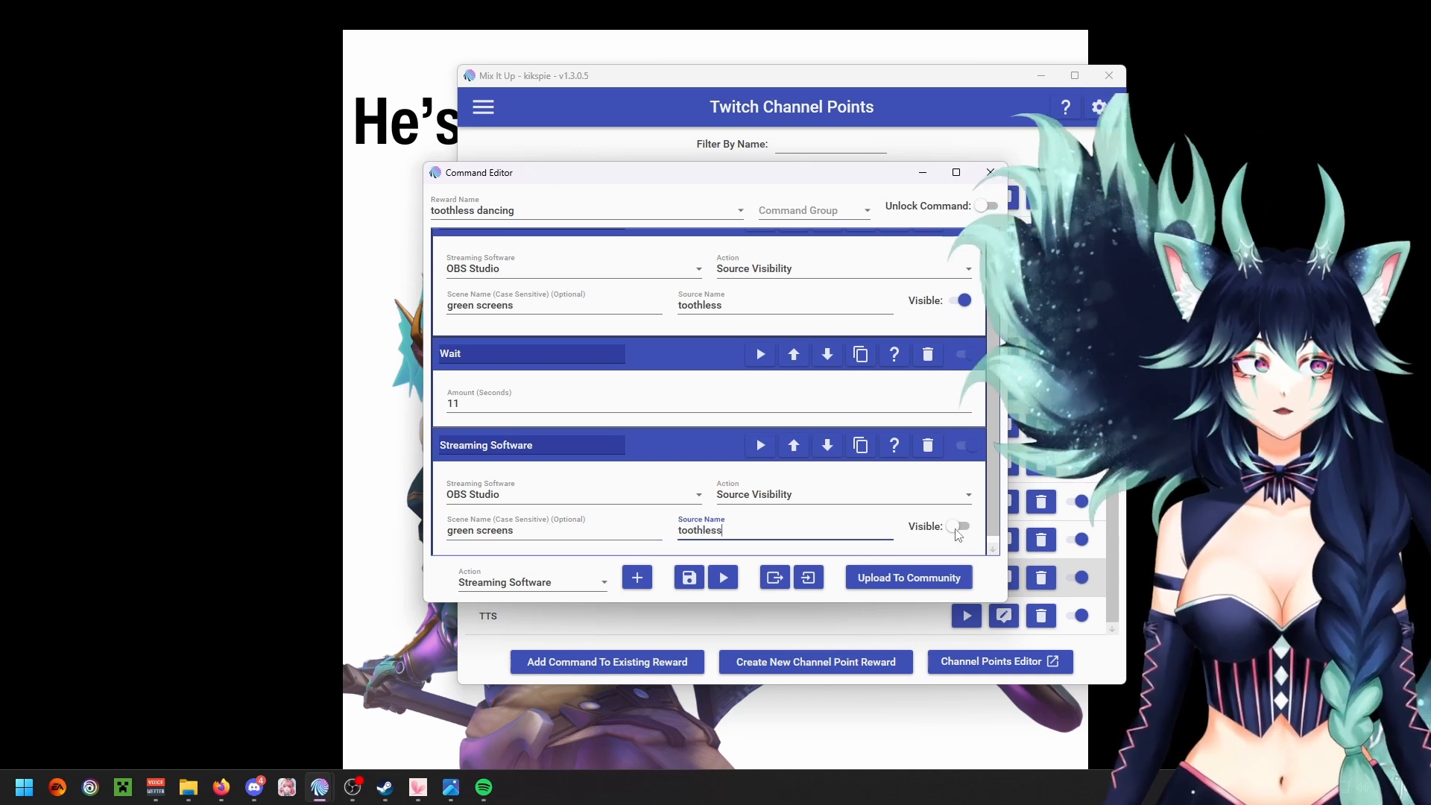
left_click(689, 578)
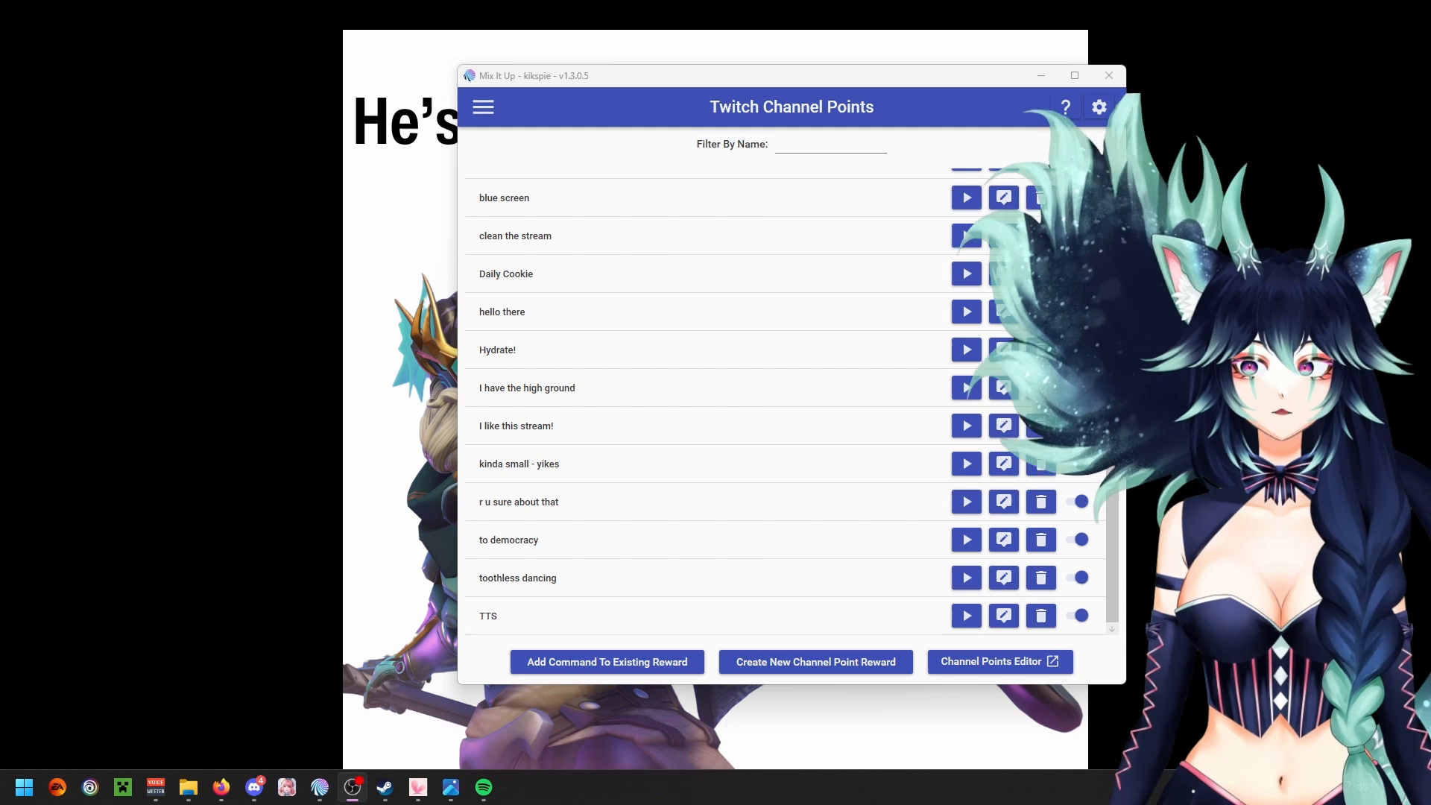
Step: Test the toothless dancing channel point command using the default test values
left_click(972, 585)
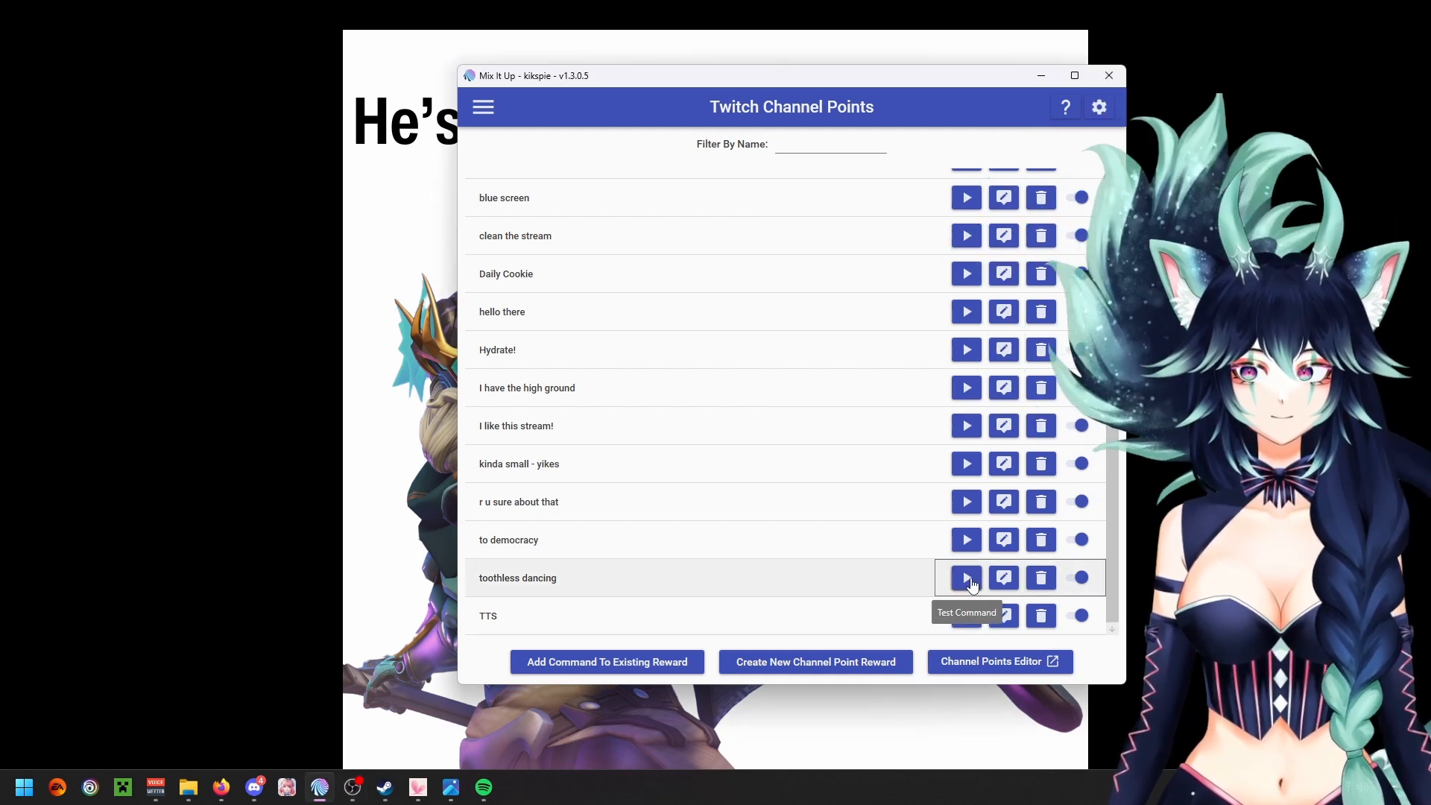
left_click(967, 578)
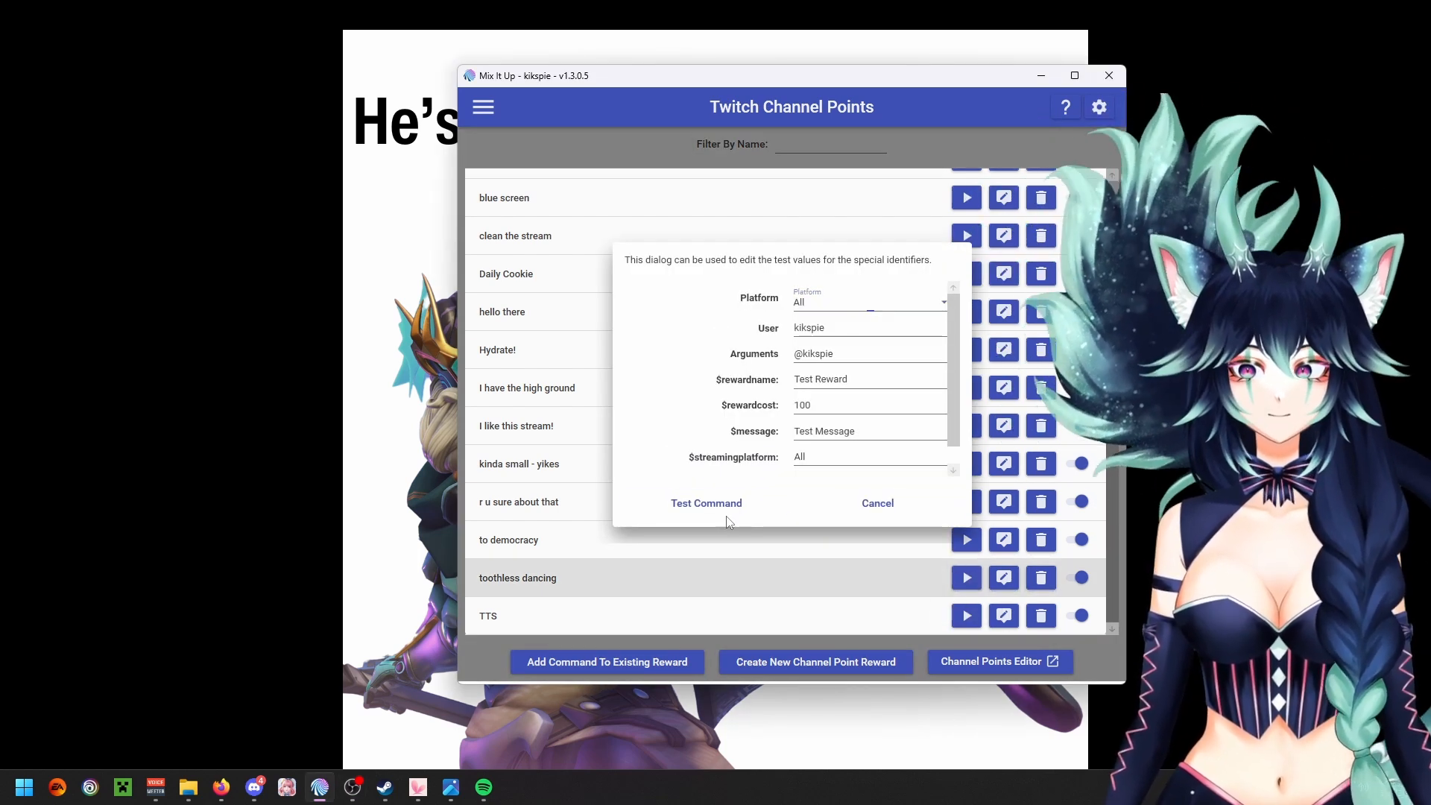
left_click(709, 506)
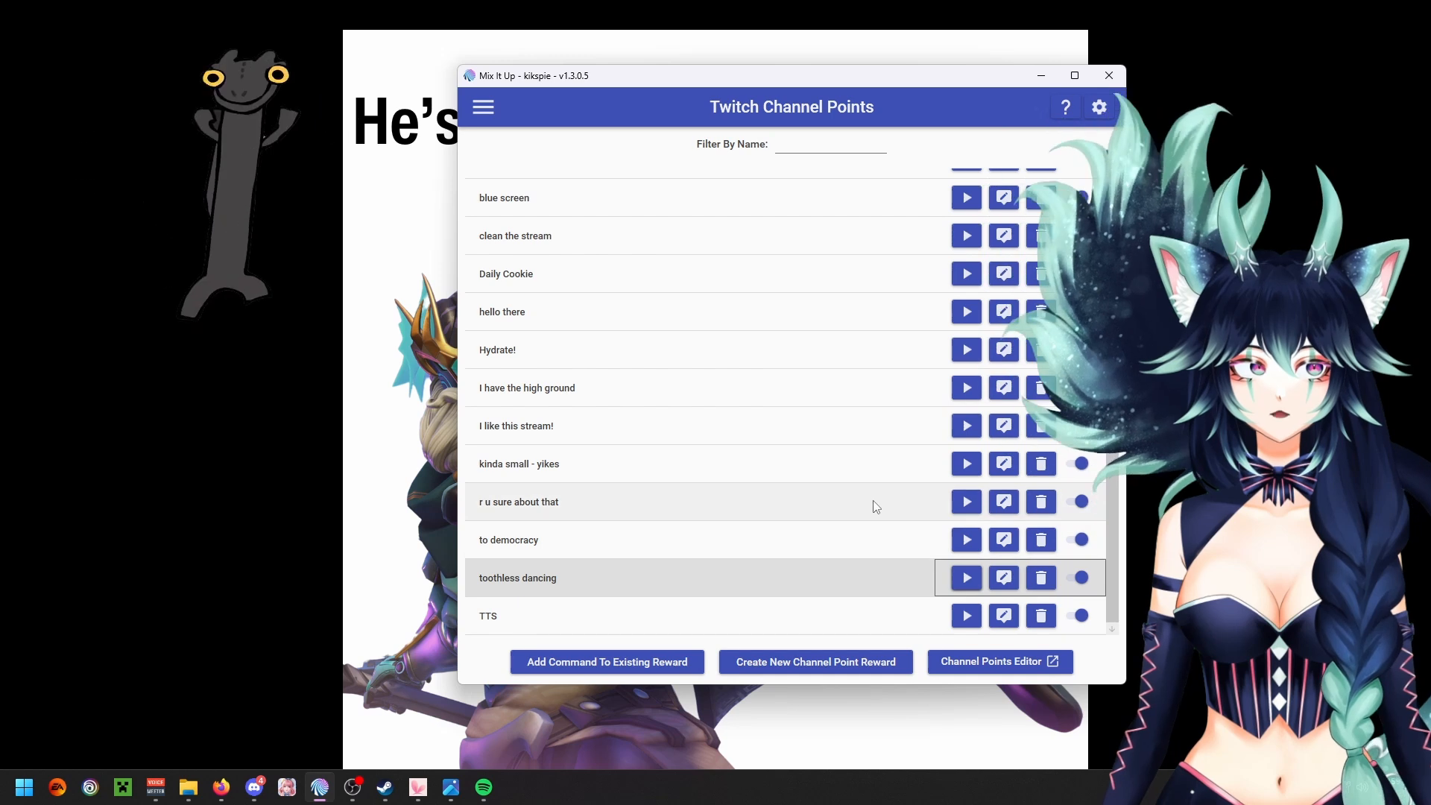